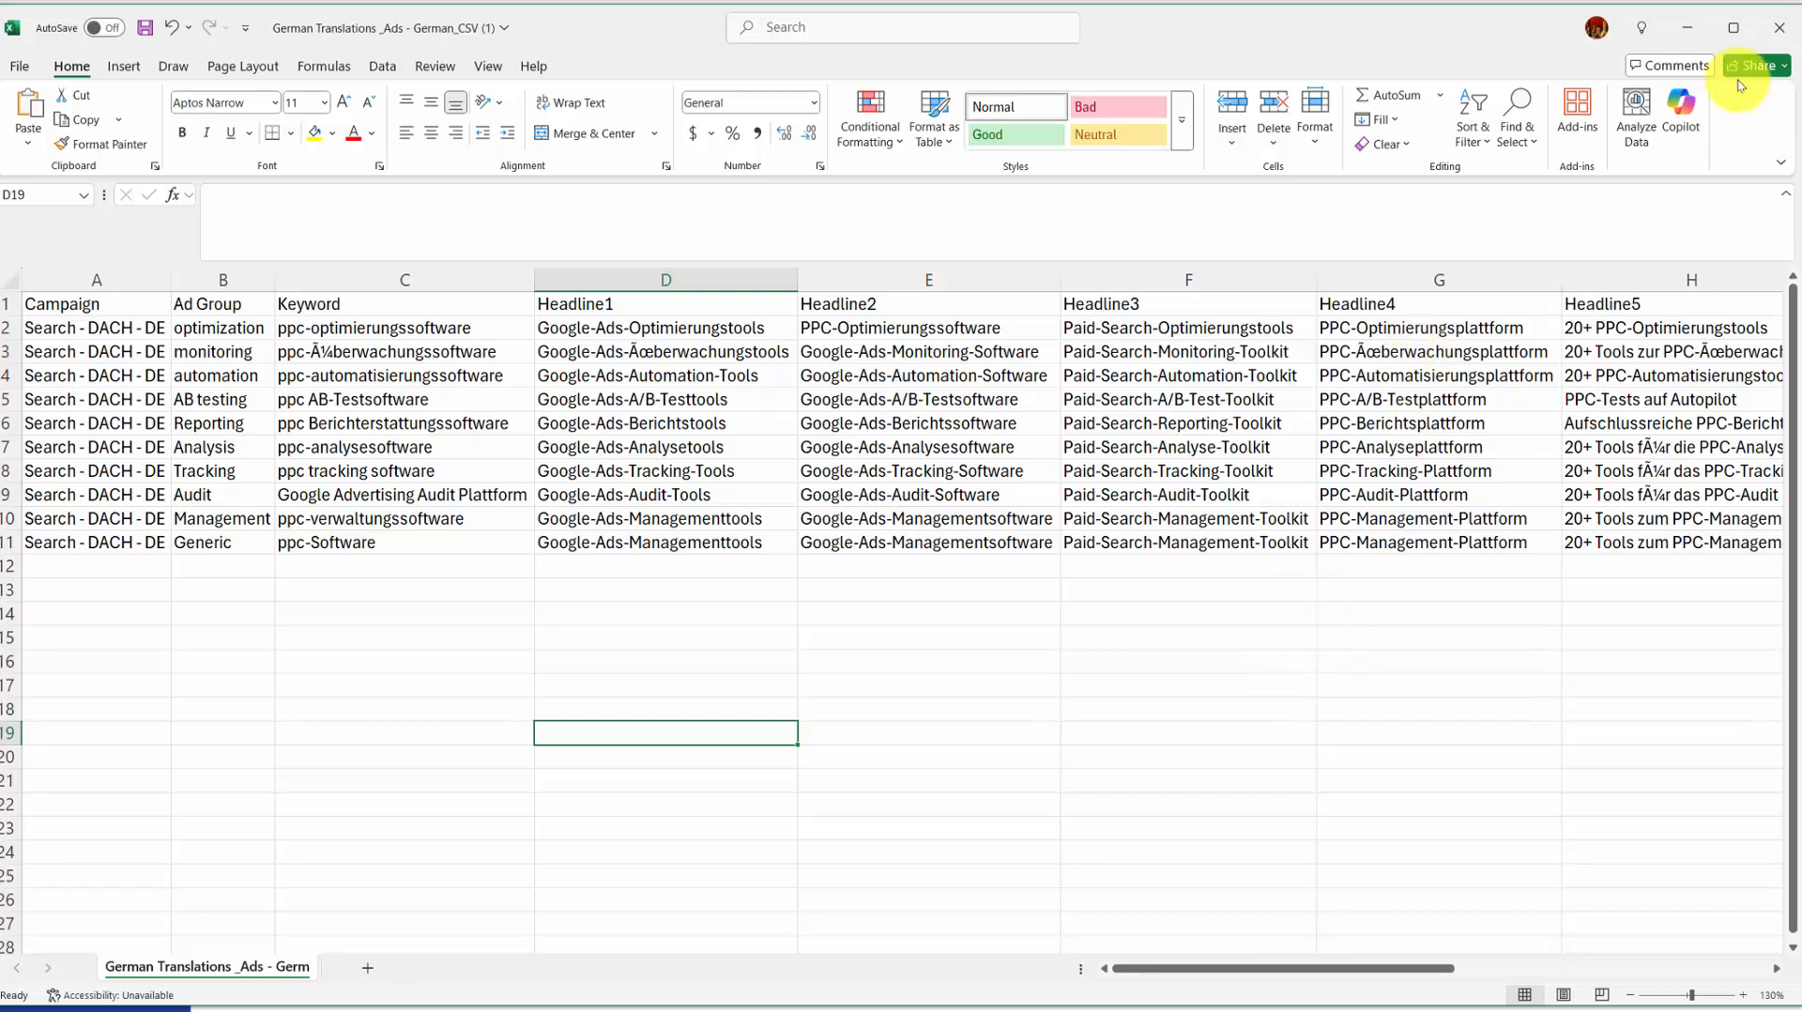
Step: Switch from Excel to Adalysis, start building a campaign from German Translations _Ads - German_CSV.csv, and take campaign names from the Campaign column
{"action": "left_click", "coordinate": [1688, 37]}
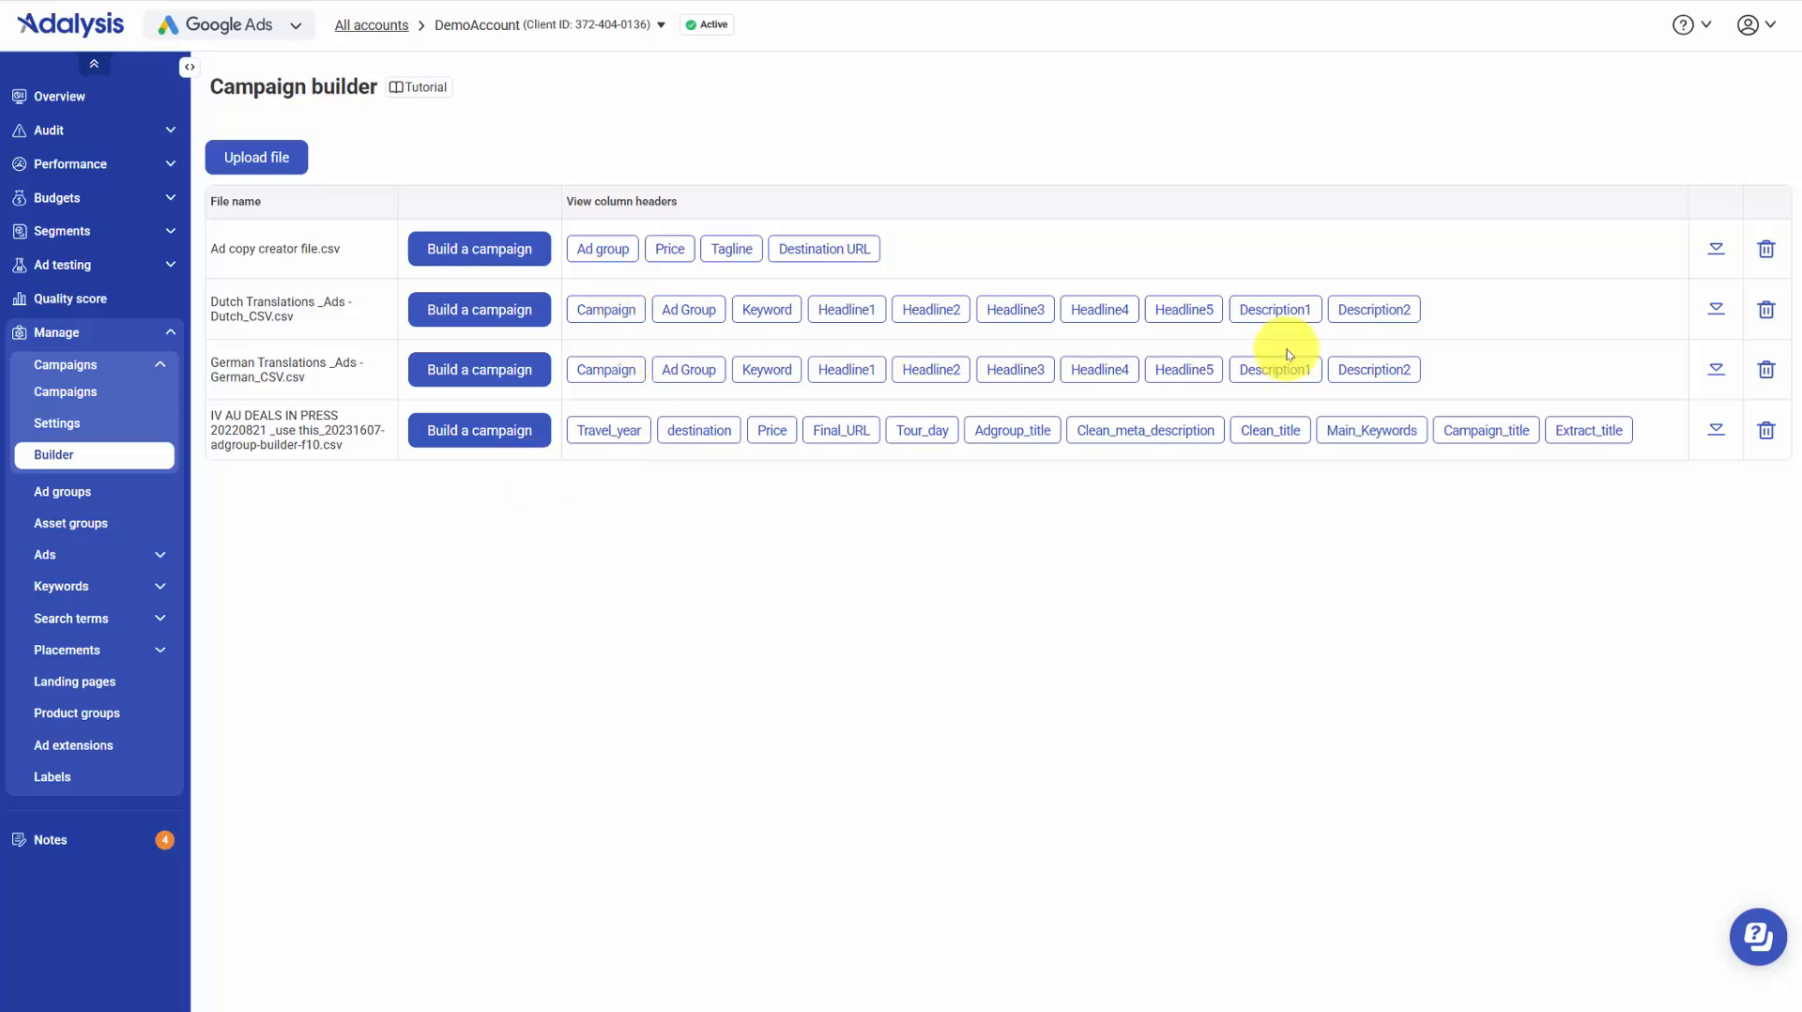
{"action": "left_click", "coordinate": [500, 370]}
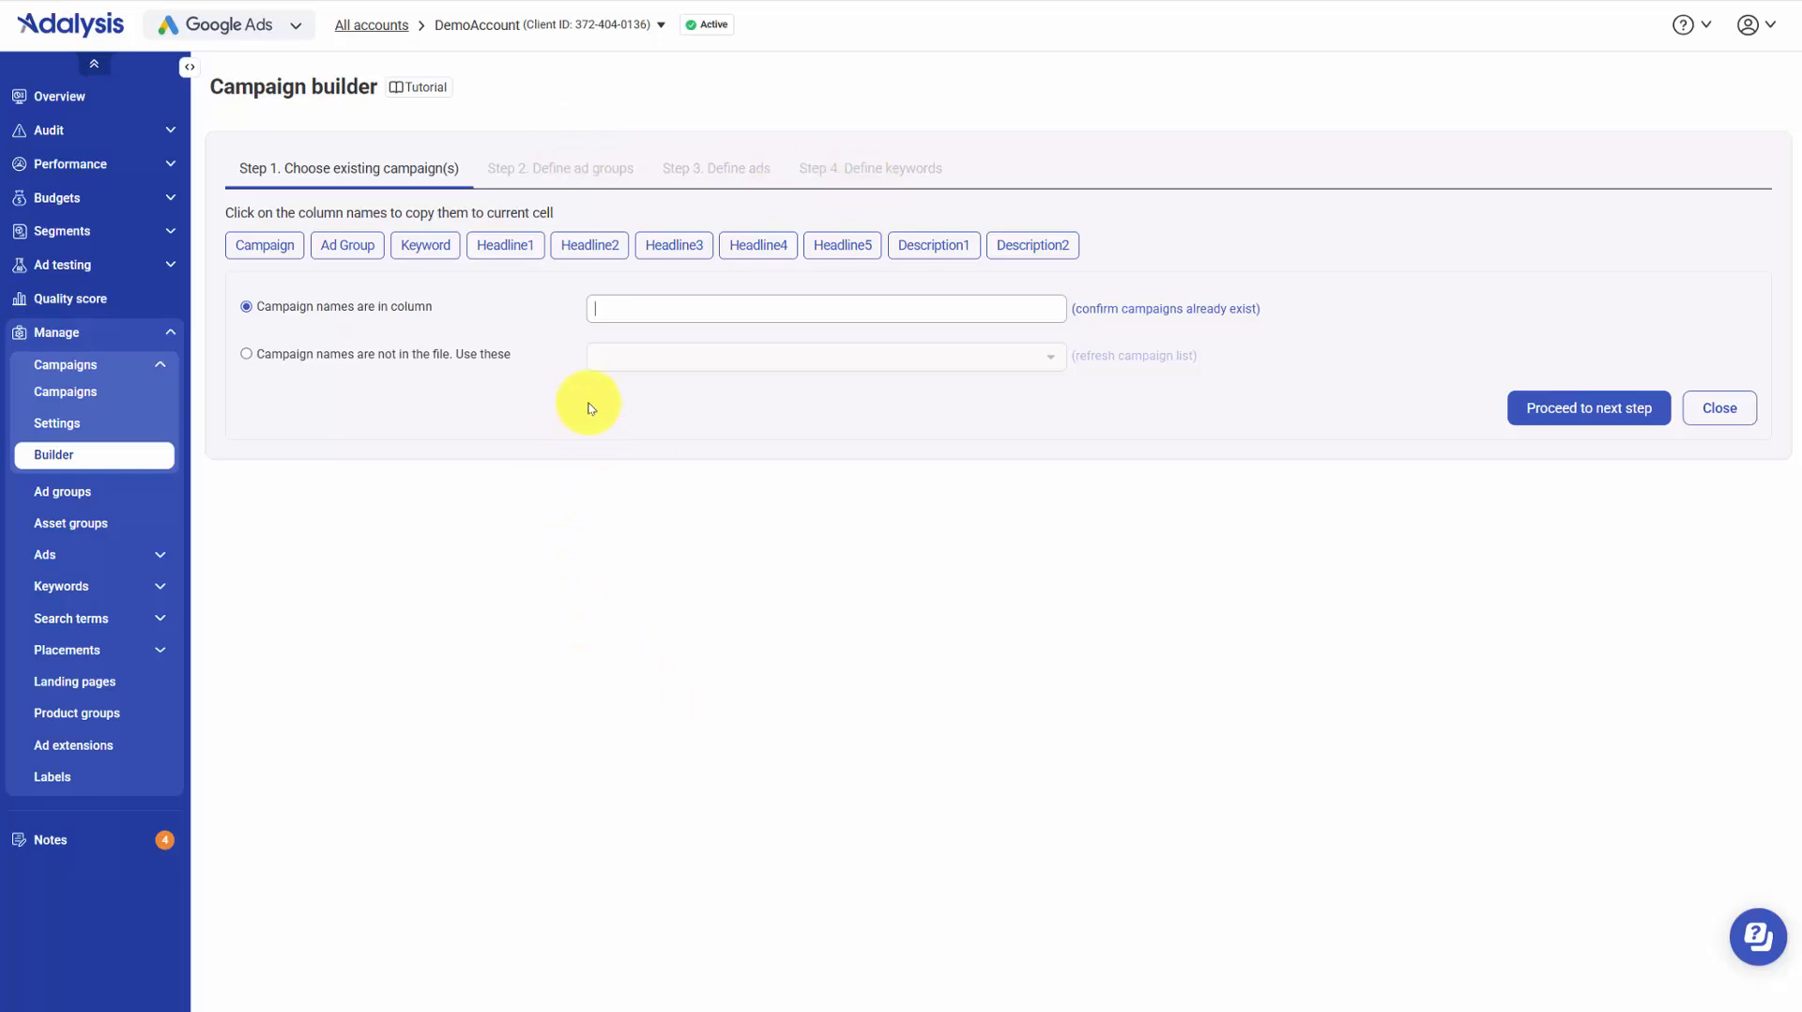
{"action": "left_click", "coordinate": [593, 308]}
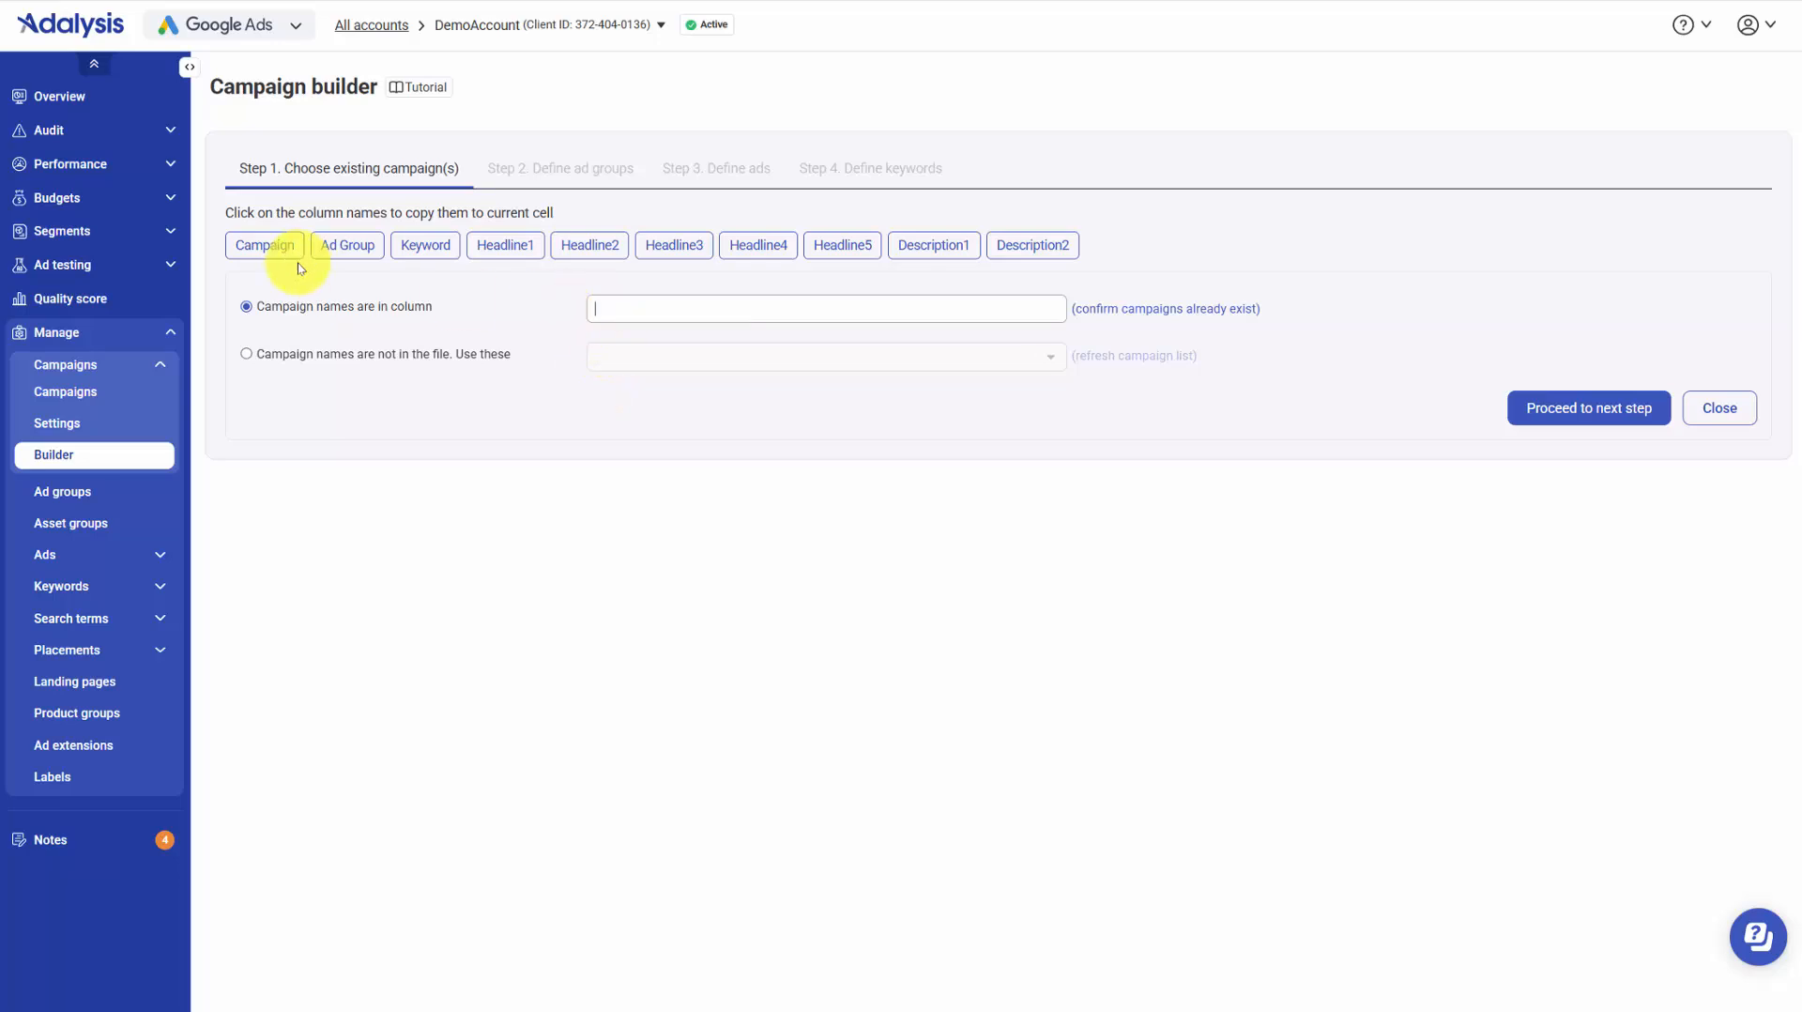
{"action": "left_click", "coordinate": [280, 254]}
Step: Use the existing campaign DemoCampaign1 instead of campaign names from the file, and proceed to defining ad groups
{"action": "left_click", "coordinate": [414, 354]}
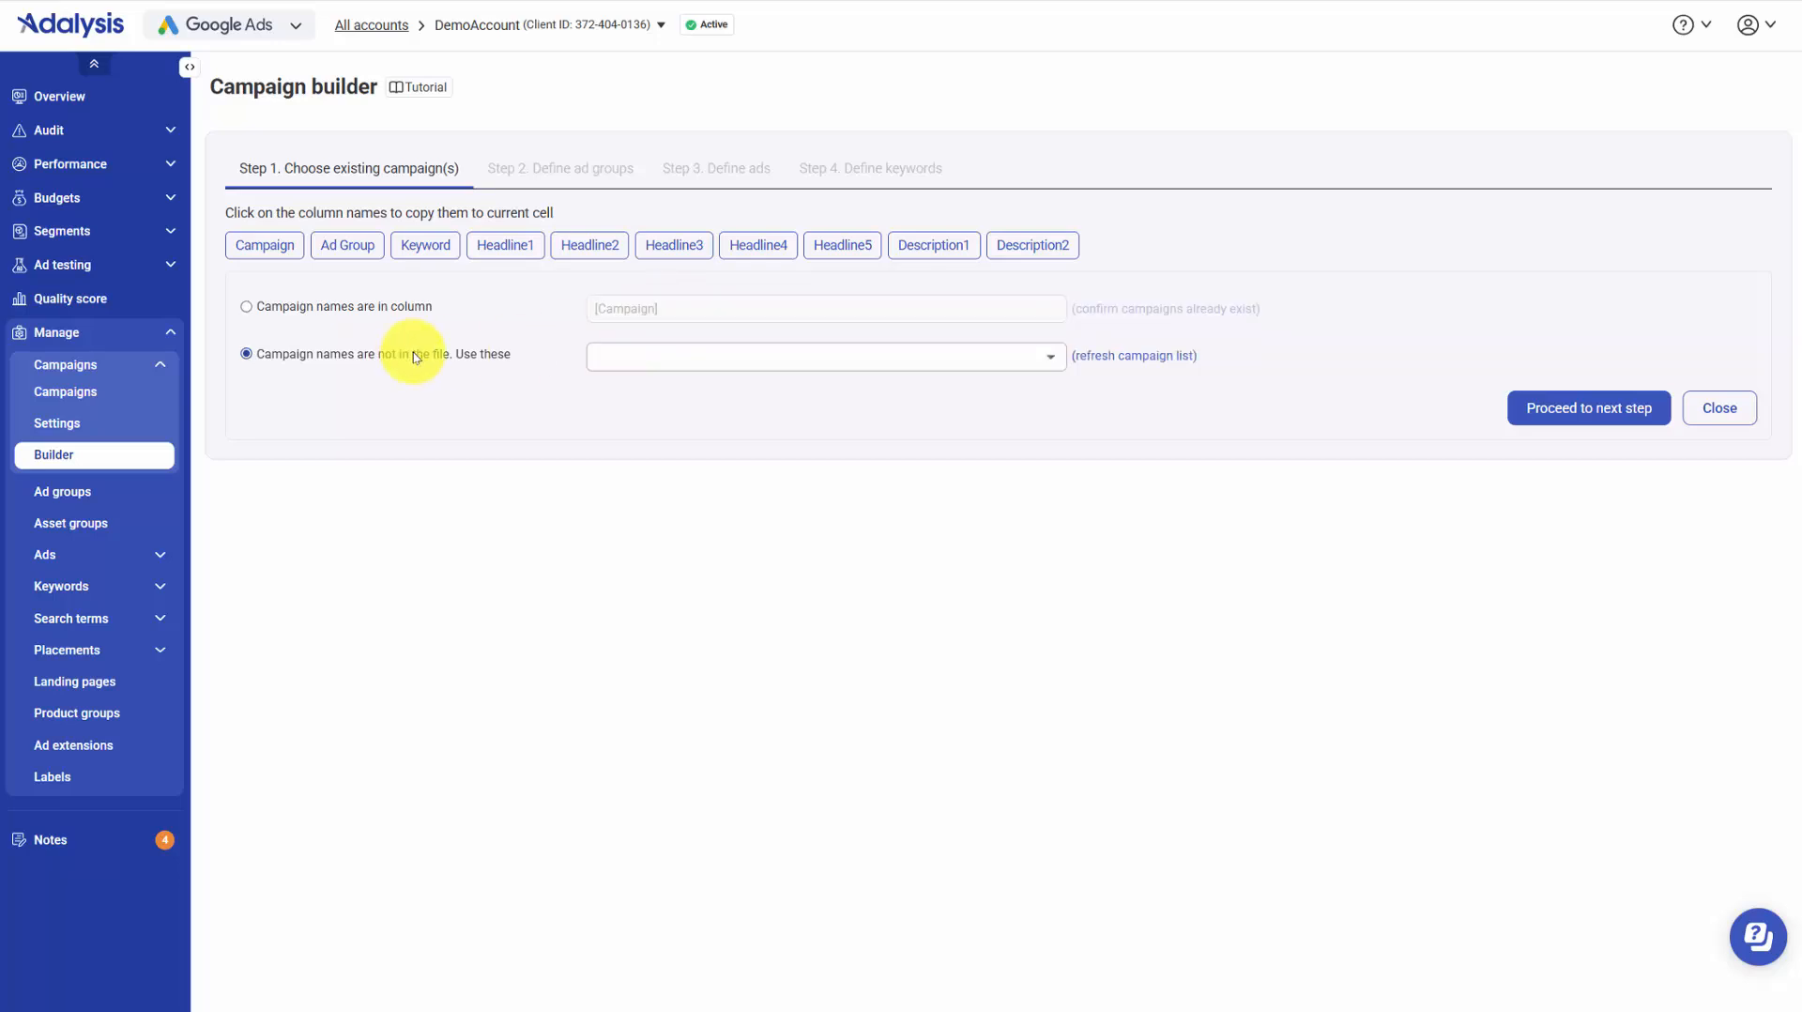
{"action": "left_click", "coordinate": [722, 356]}
{"action": "left_click", "coordinate": [691, 449]}
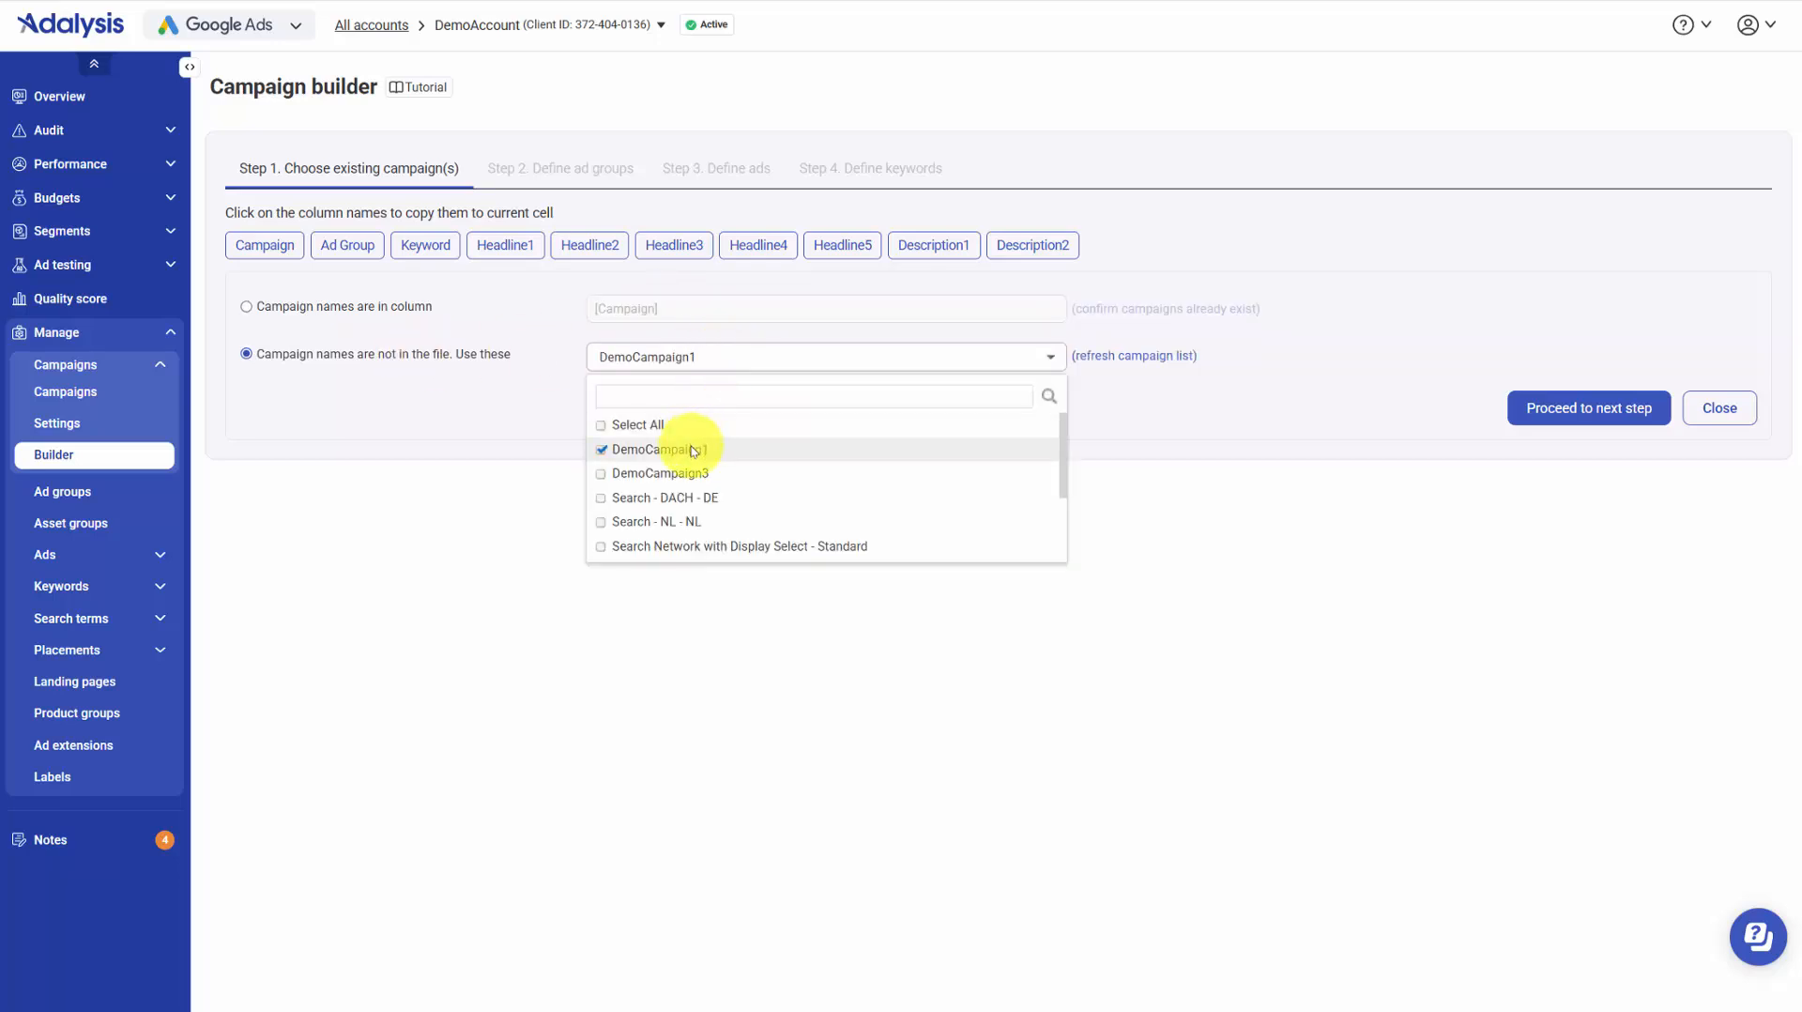
{"action": "left_click", "coordinate": [1017, 701]}
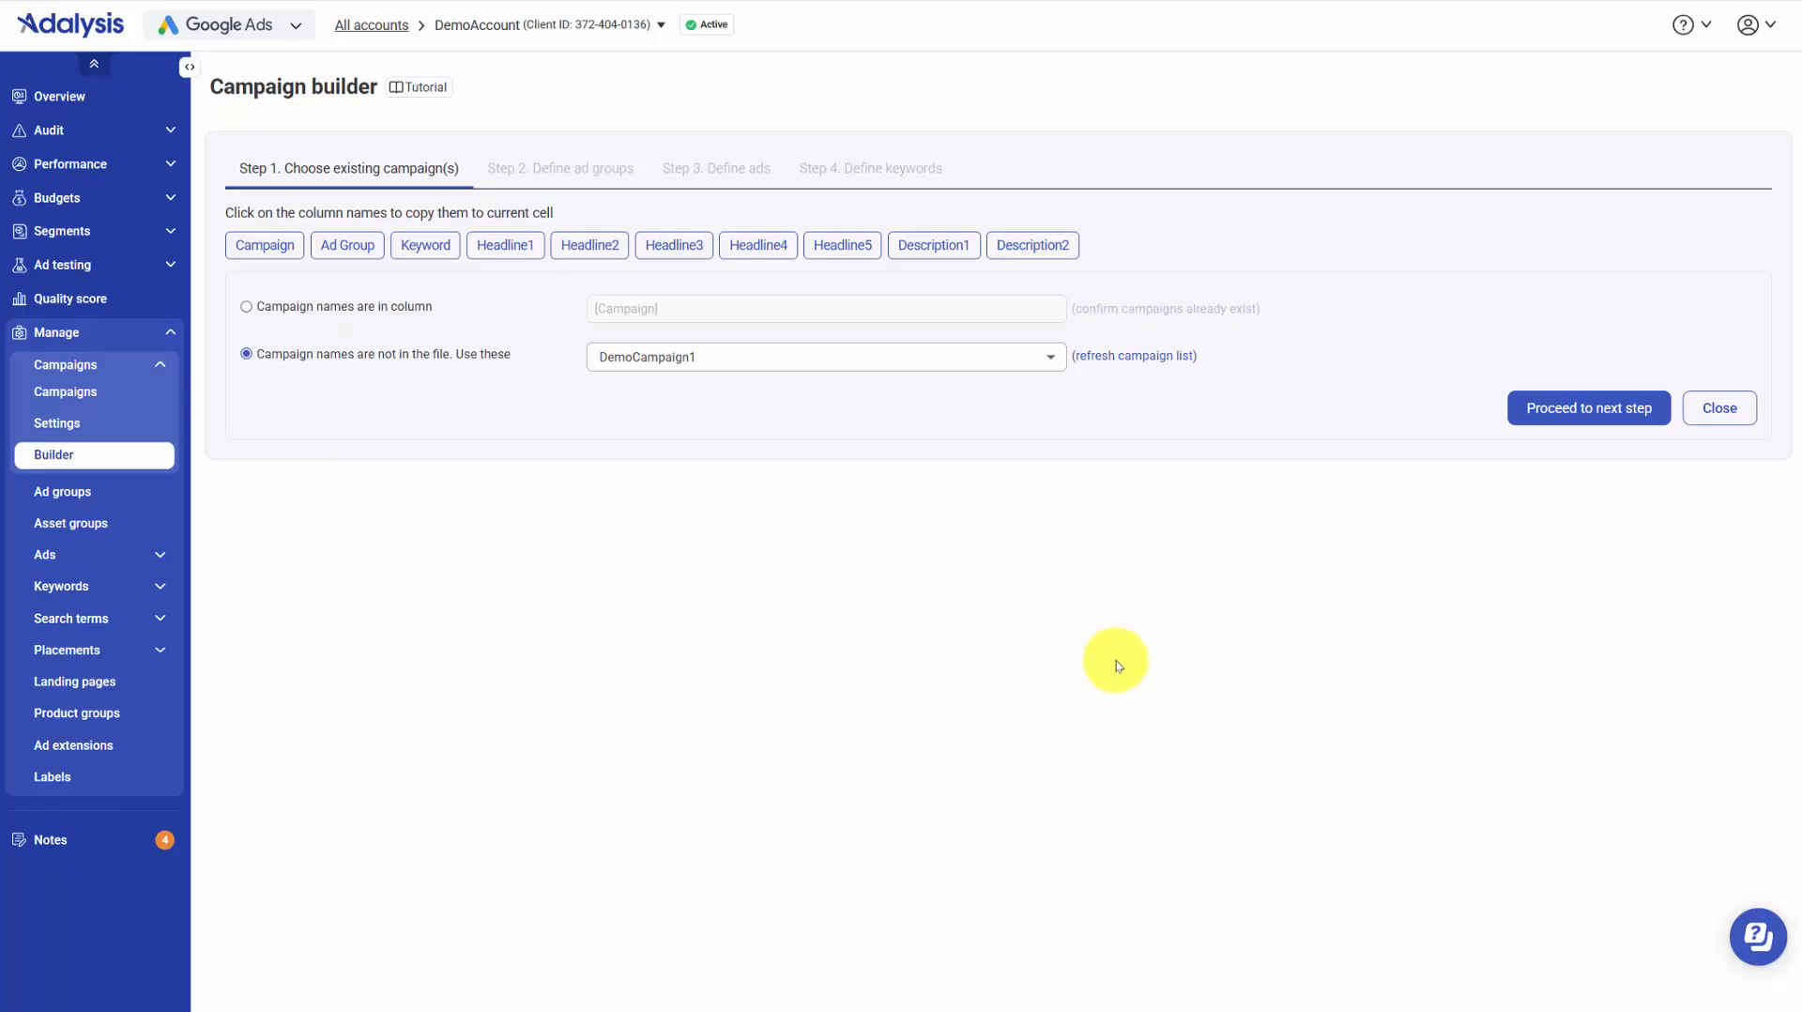
{"action": "left_click", "coordinate": [1561, 411]}
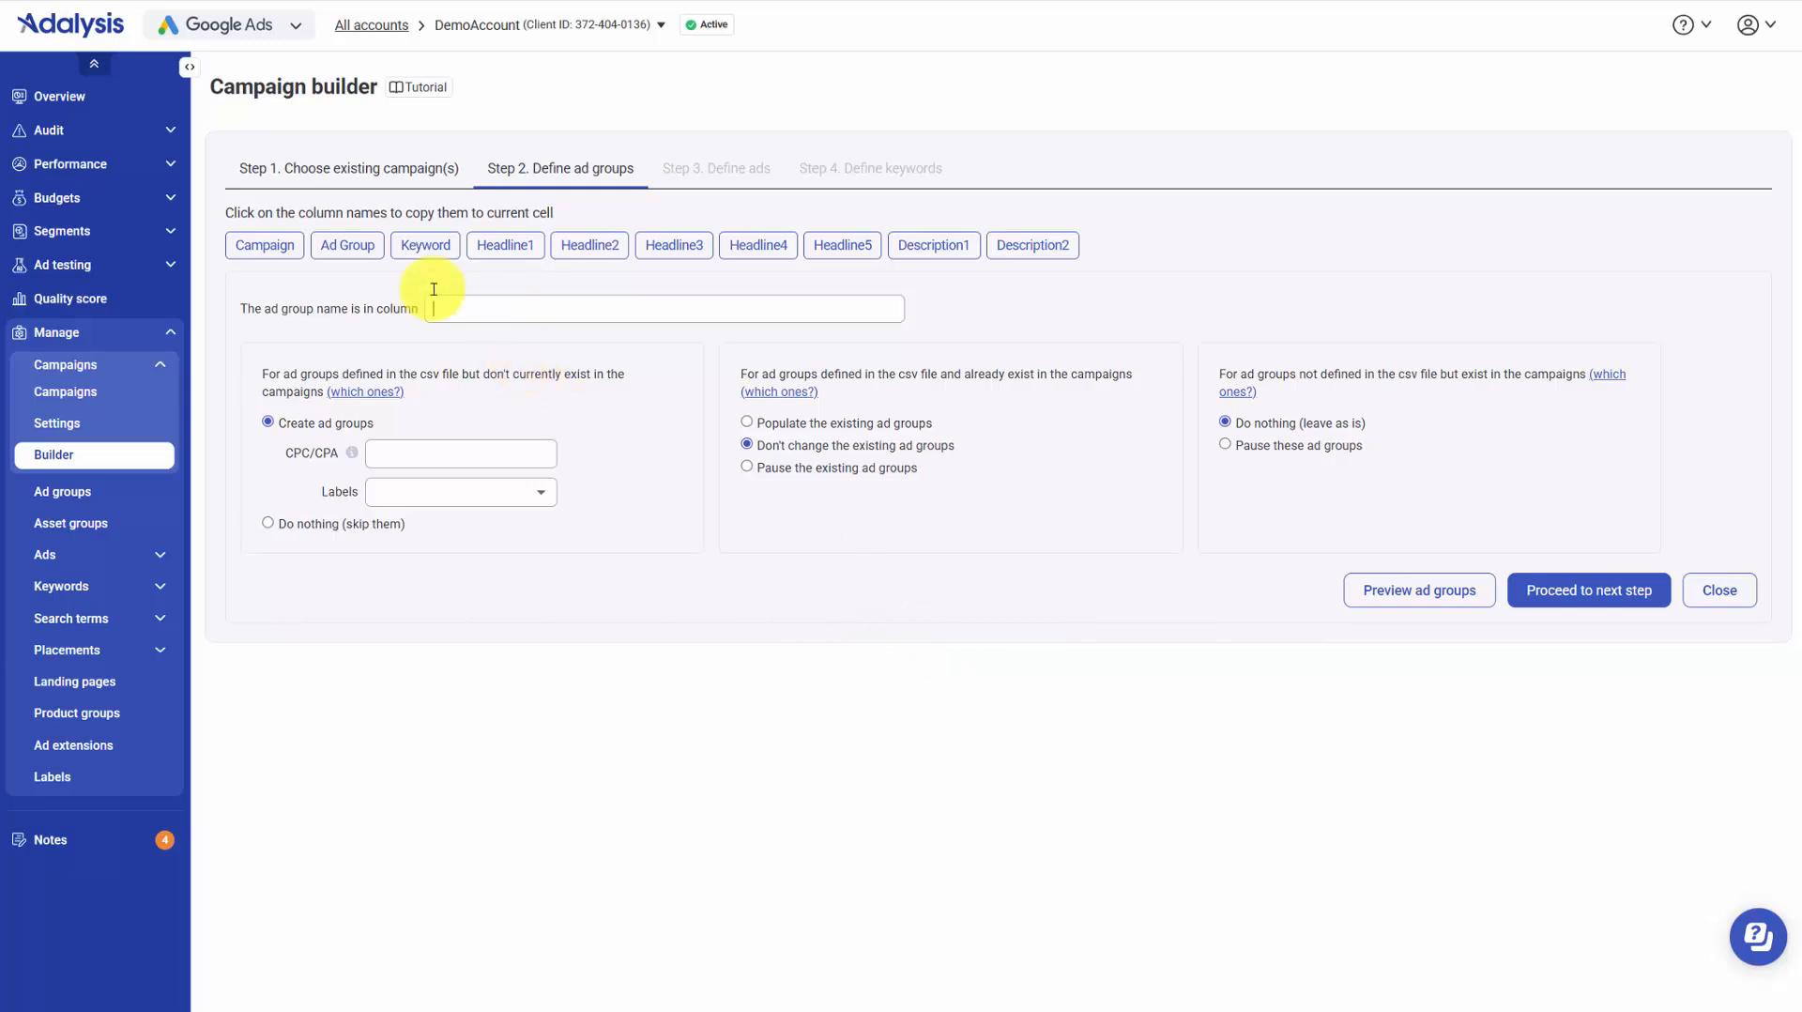
Step: Take ad group names from the Ad Group column and skip ad groups in the csv file that don't currently exist in the campaigns
{"action": "left_click", "coordinate": [348, 244]}
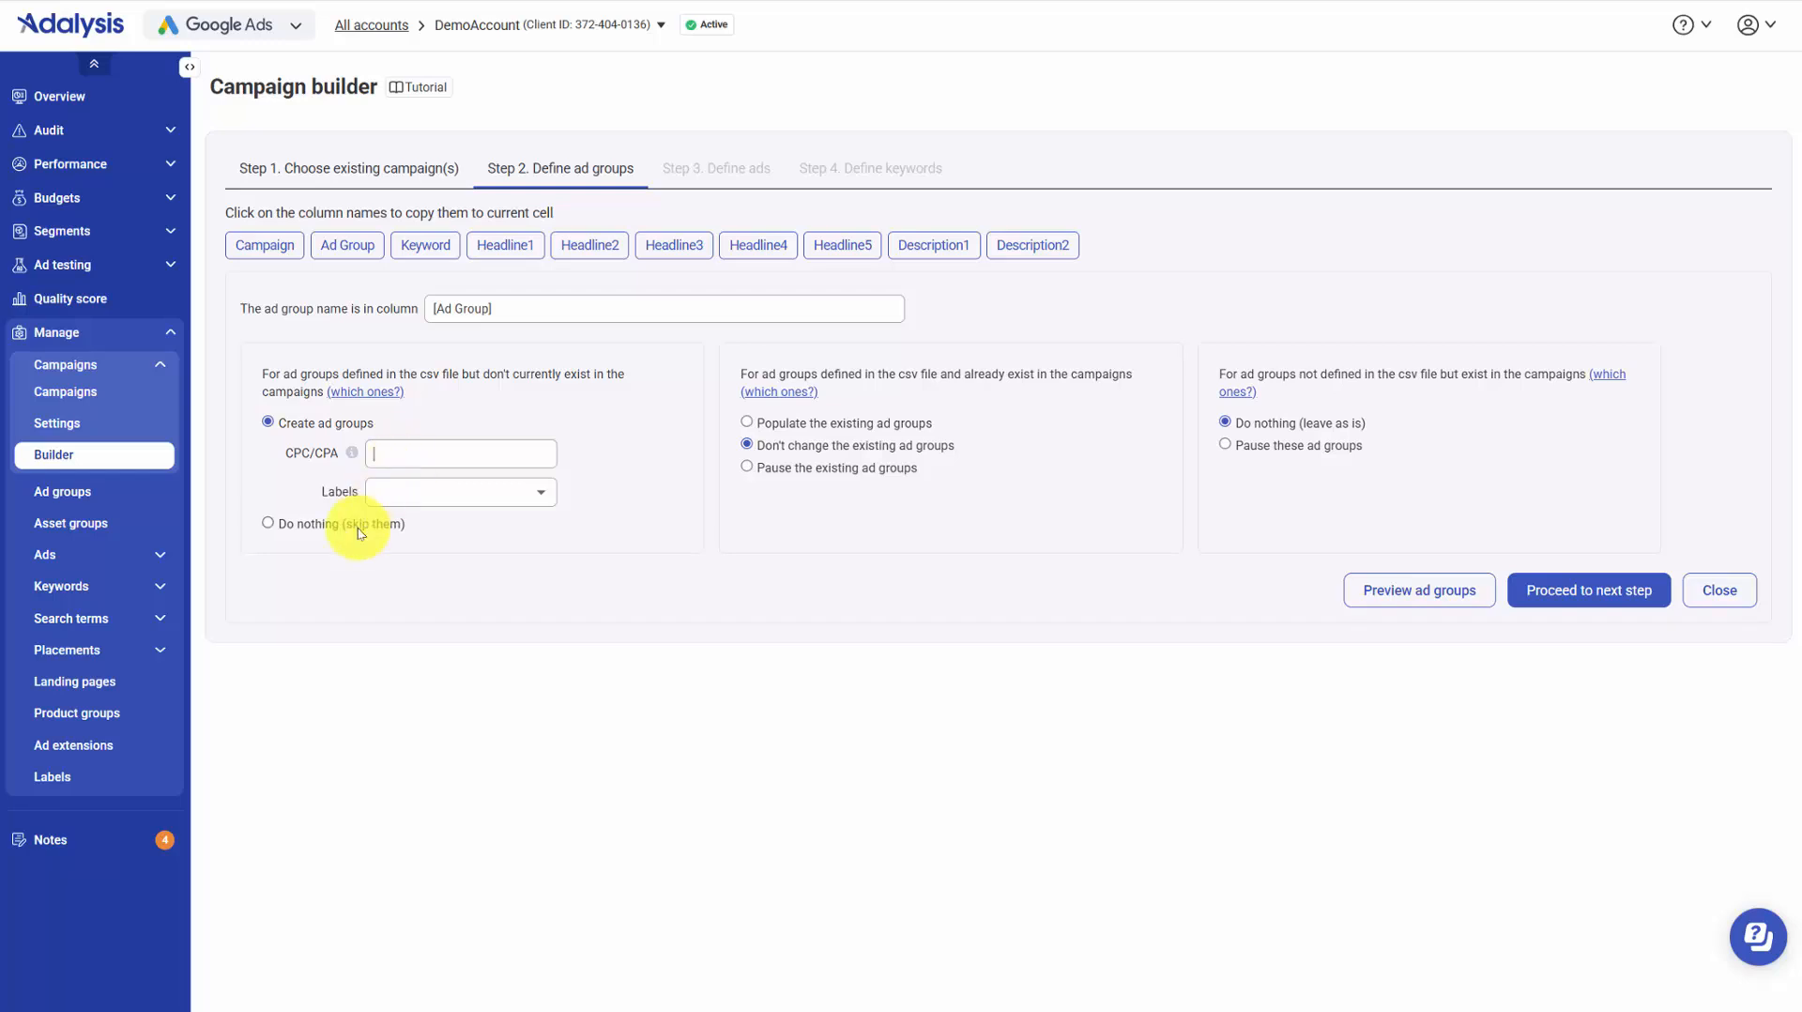
{"action": "left_click_drag", "start_coordinate": [312, 373], "coordinate": [475, 381]}
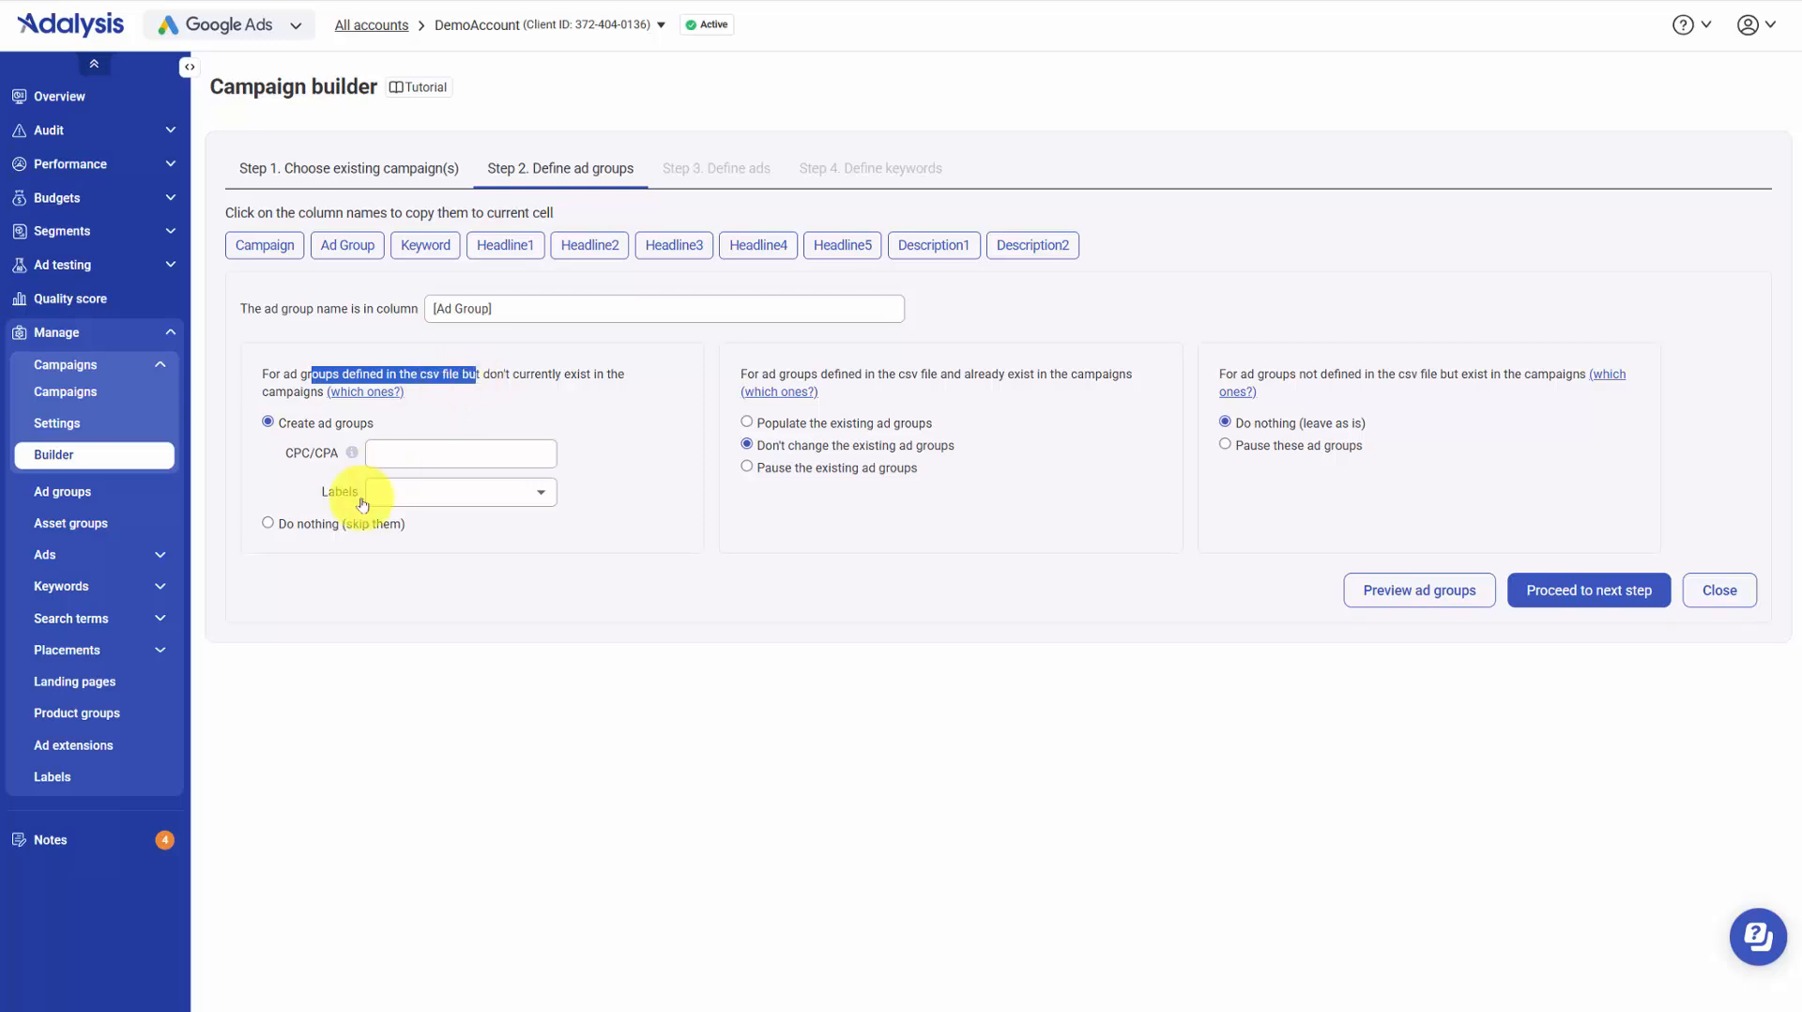
{"action": "left_click", "coordinate": [331, 528]}
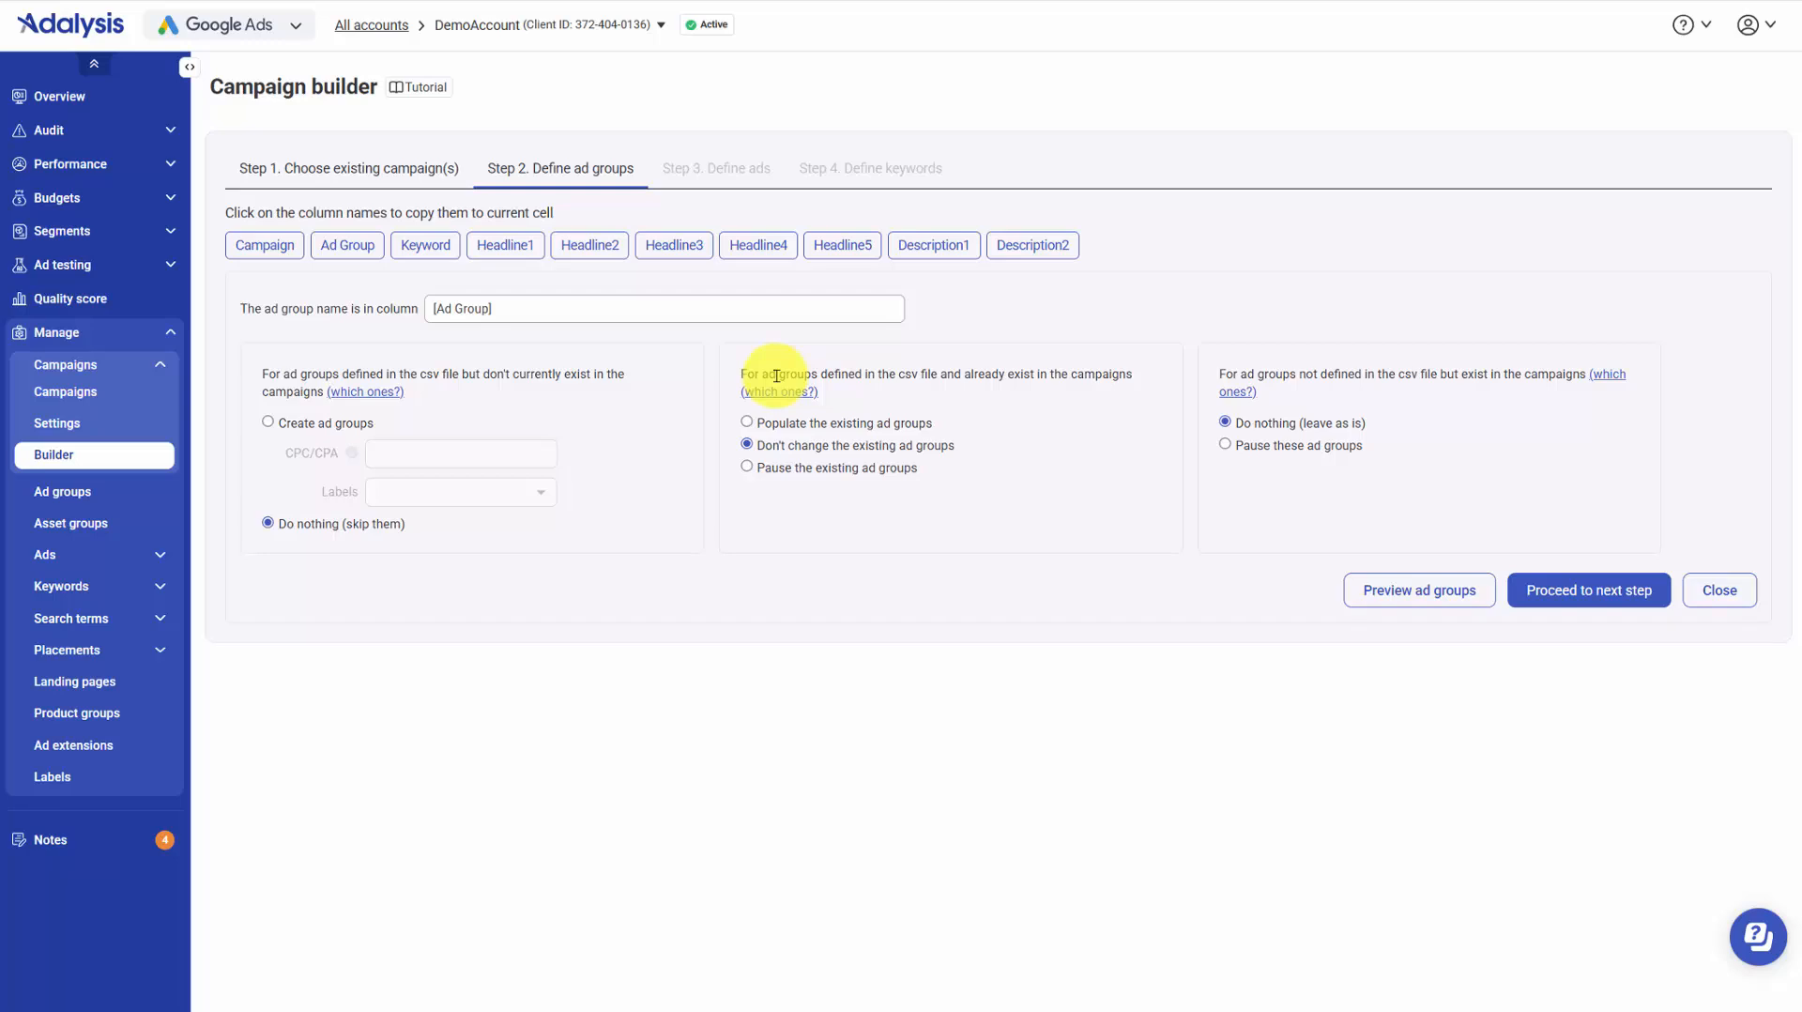
Step: Try the populate and don't-change options for ad groups already existing in the campaigns, and settle on pausing the existing ad groups
{"action": "left_click_drag", "start_coordinate": [776, 376], "coordinate": [1049, 369]}
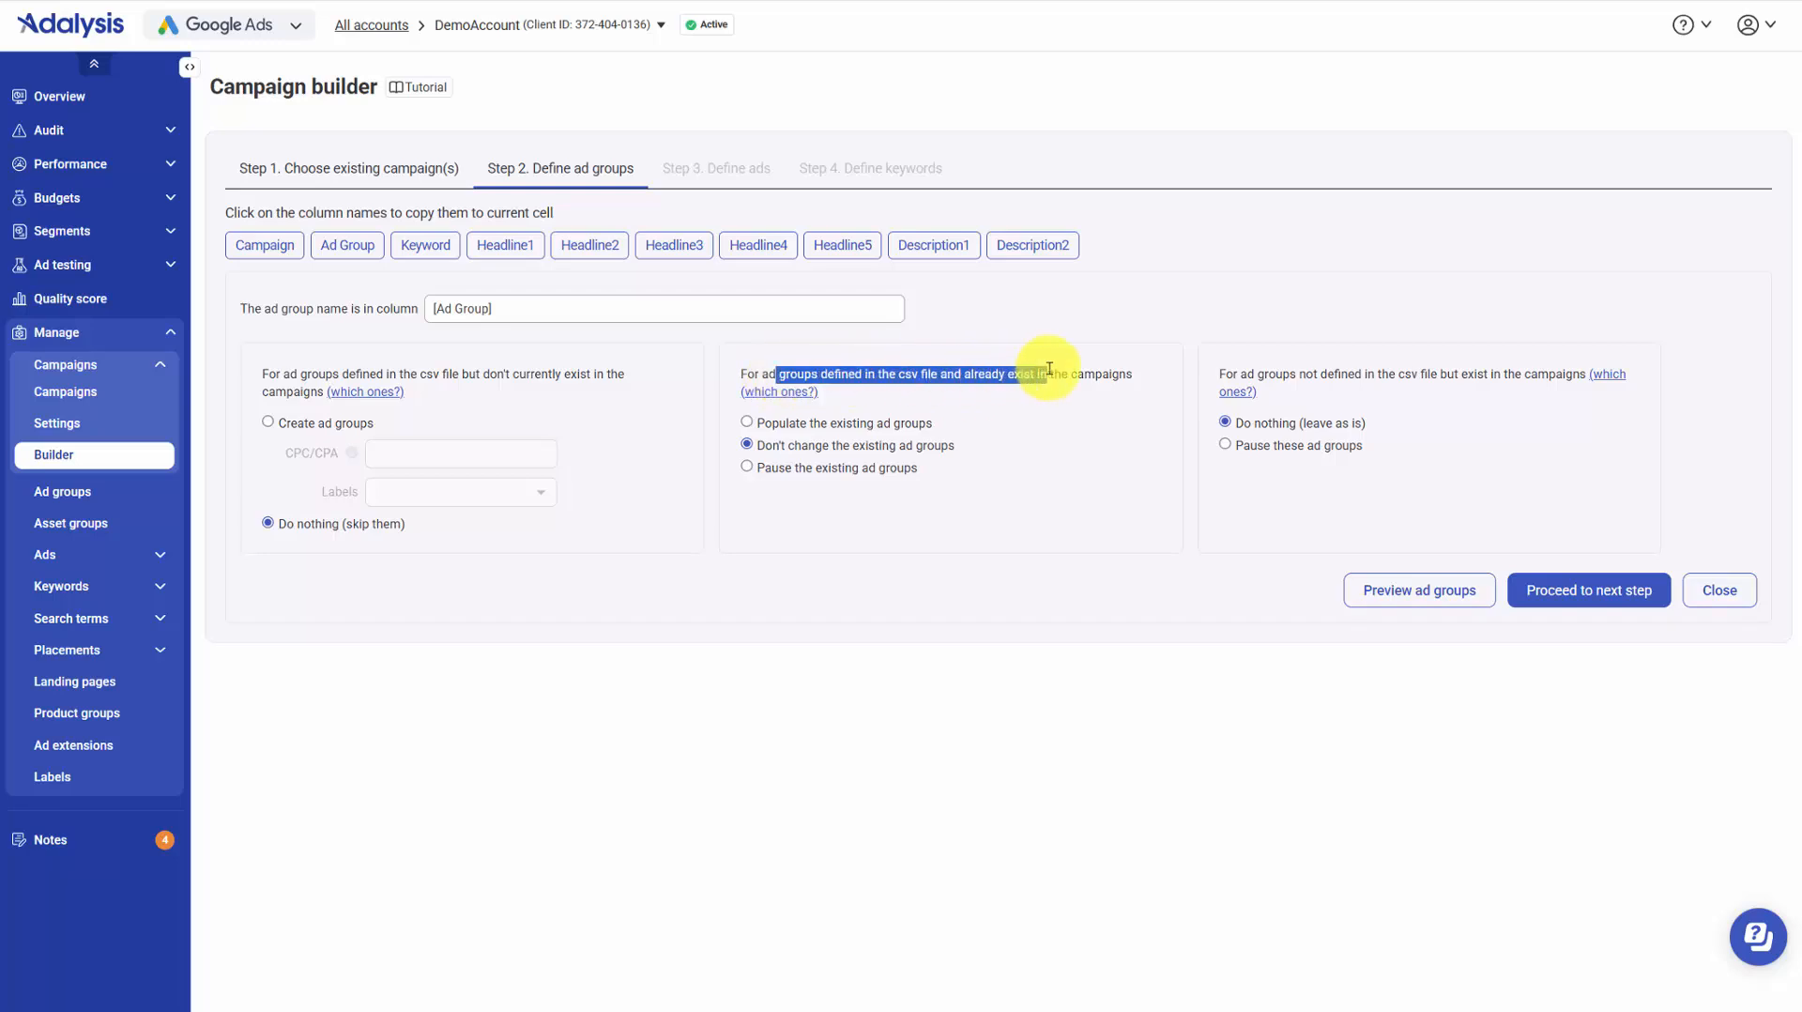
{"action": "left_click", "coordinate": [876, 427]}
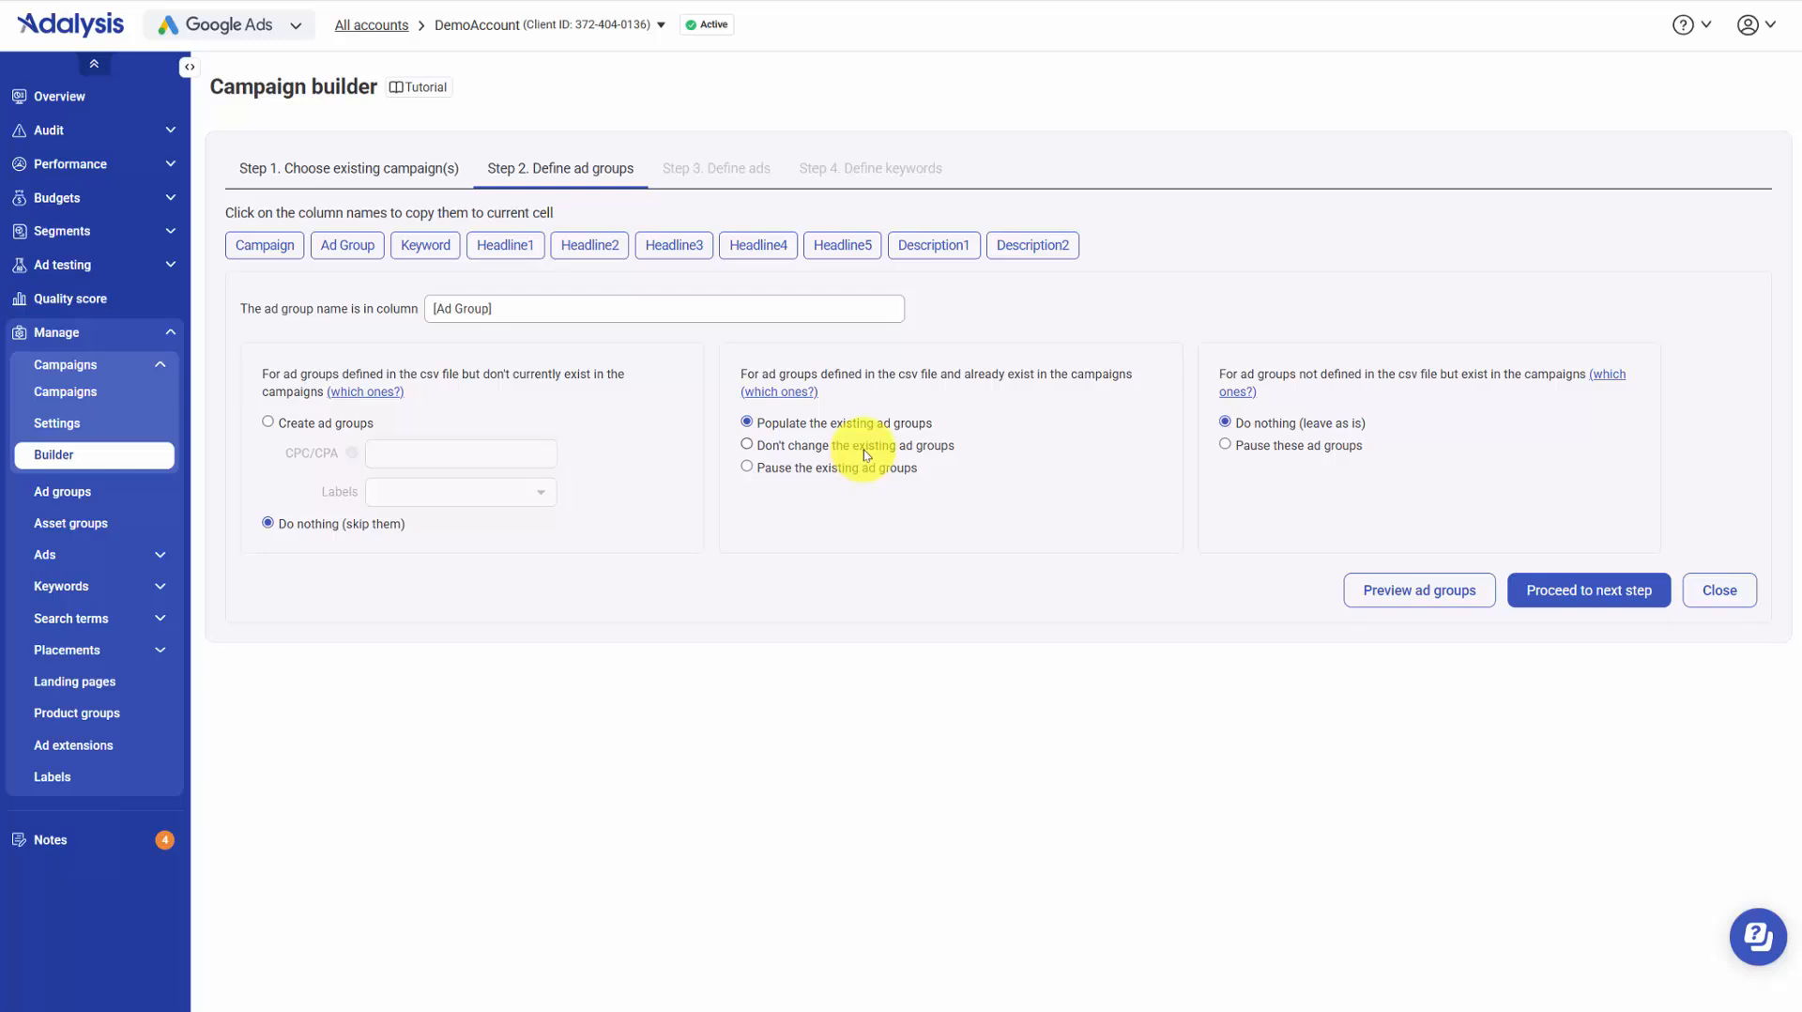
{"action": "left_click", "coordinate": [866, 455]}
{"action": "left_click", "coordinate": [856, 472]}
Step: Leave ad groups not defined in the csv file but existing in the campaigns as is, and proceed to defining ads
{"action": "left_click_drag", "start_coordinate": [1283, 374], "coordinate": [1474, 375]}
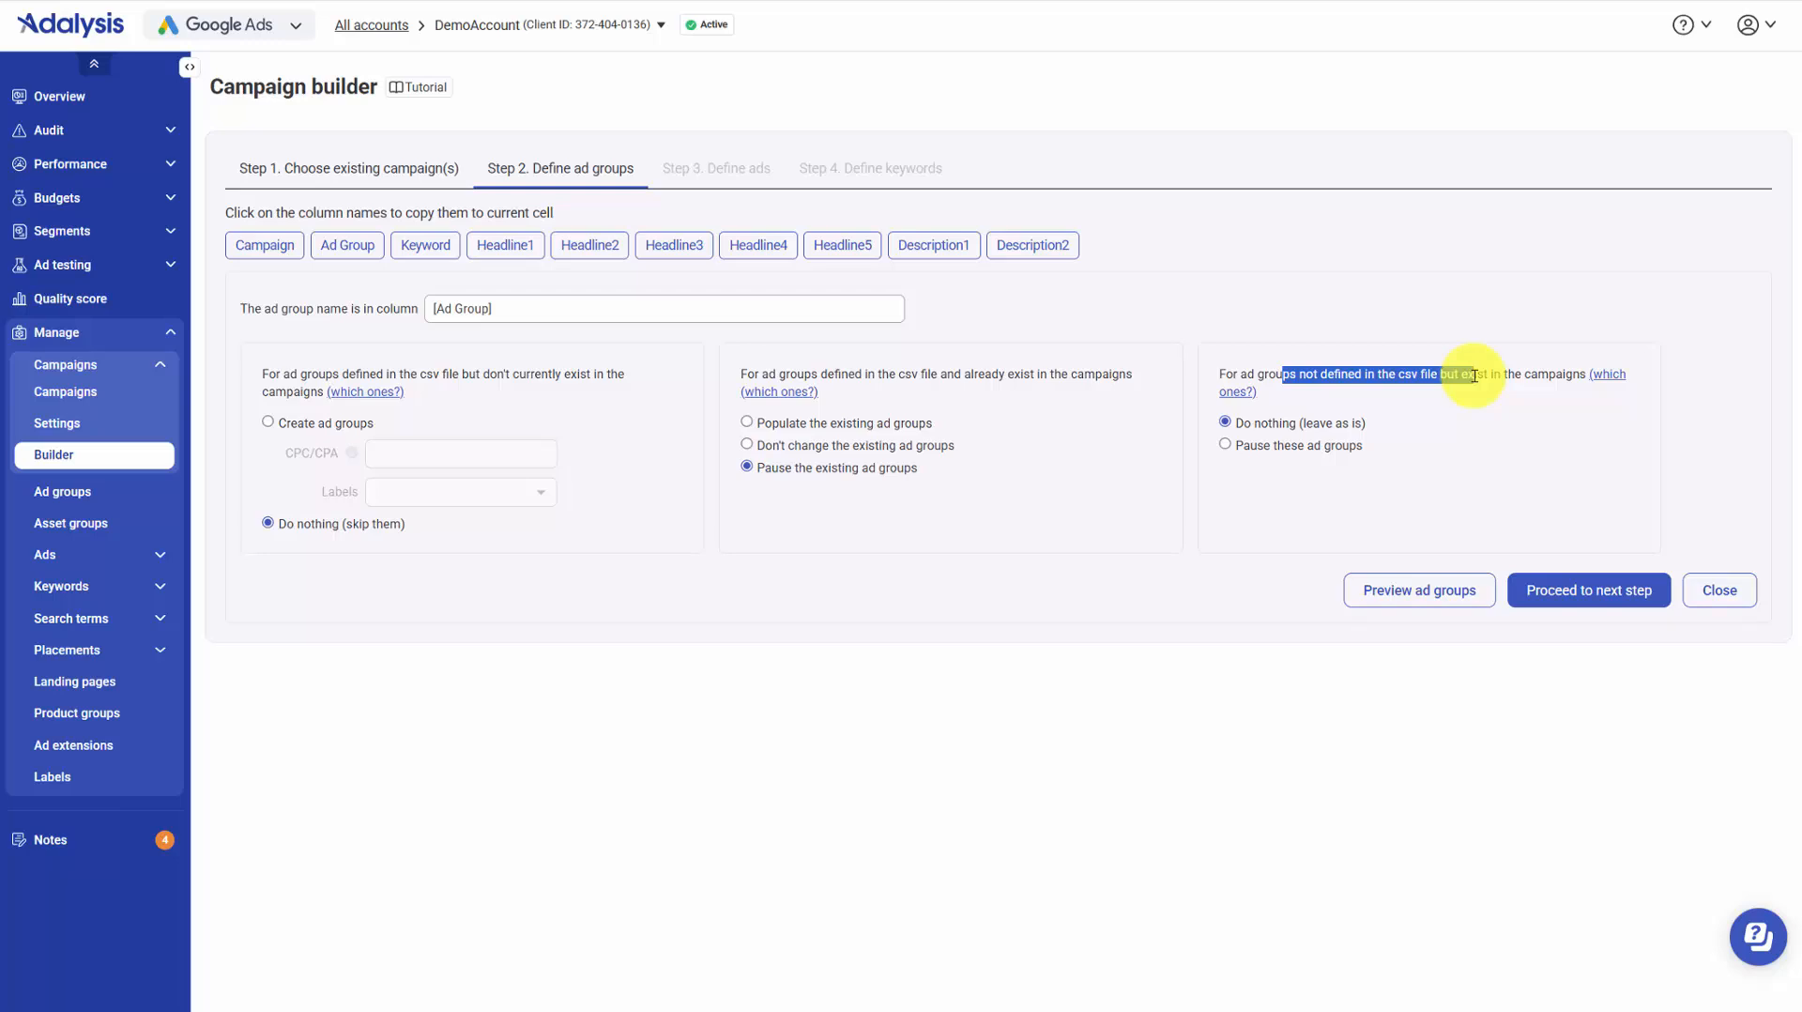
{"action": "left_click", "coordinate": [1273, 448]}
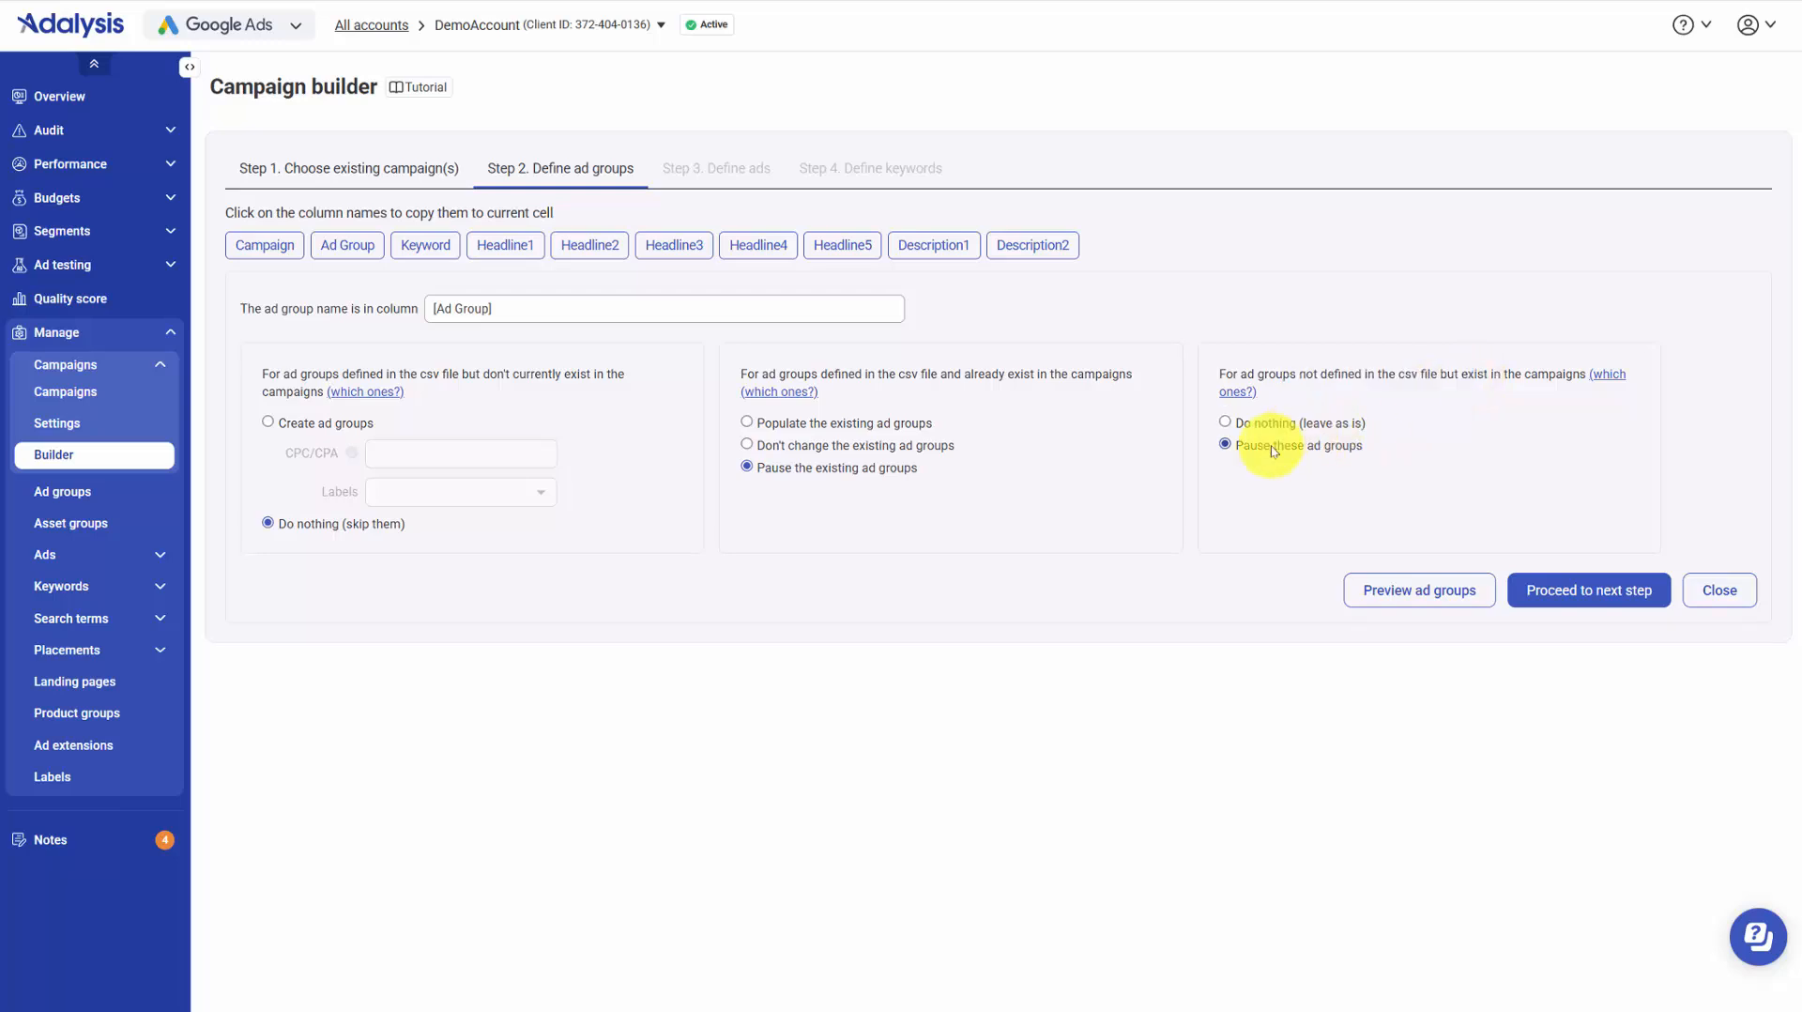
{"action": "left_click", "coordinate": [1288, 423]}
{"action": "left_click", "coordinate": [1618, 601]}
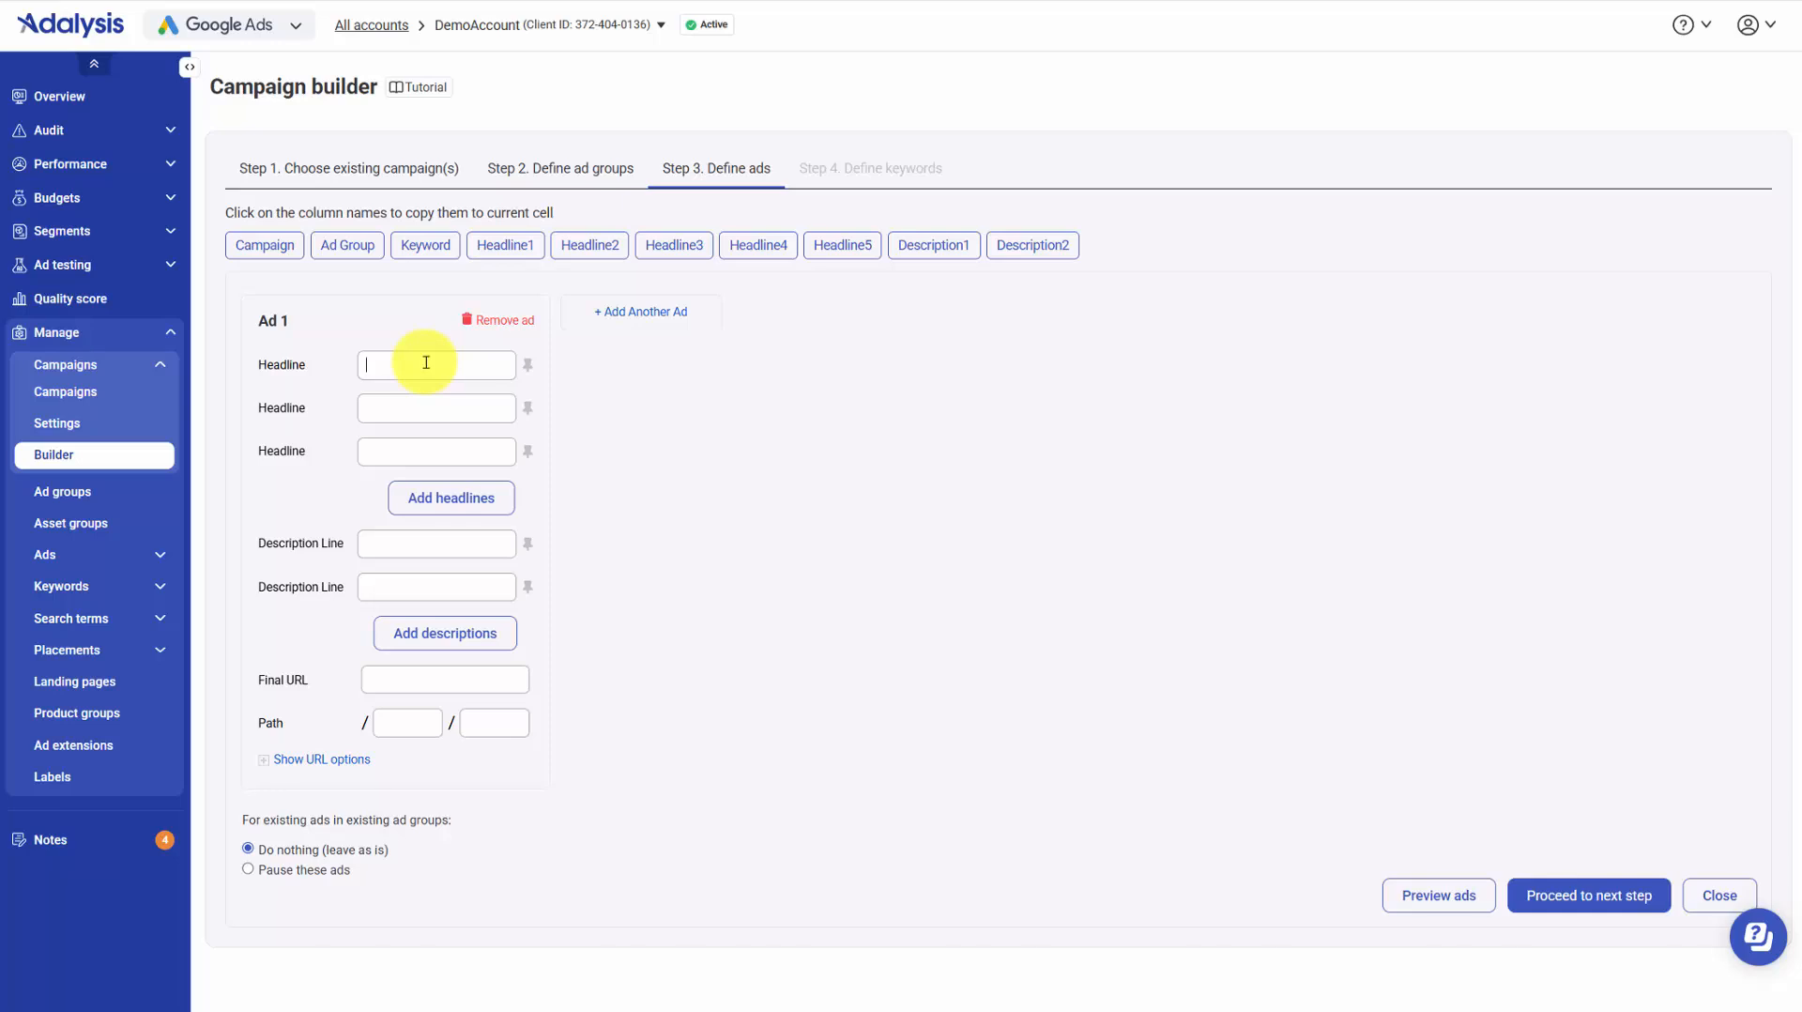
Step: Fill Ad 1's three headlines with the Headline1, Headline2 and Headline3 columns
{"action": "left_click", "coordinate": [507, 245]}
{"action": "left_click", "coordinate": [454, 405]}
{"action": "left_click", "coordinate": [563, 246]}
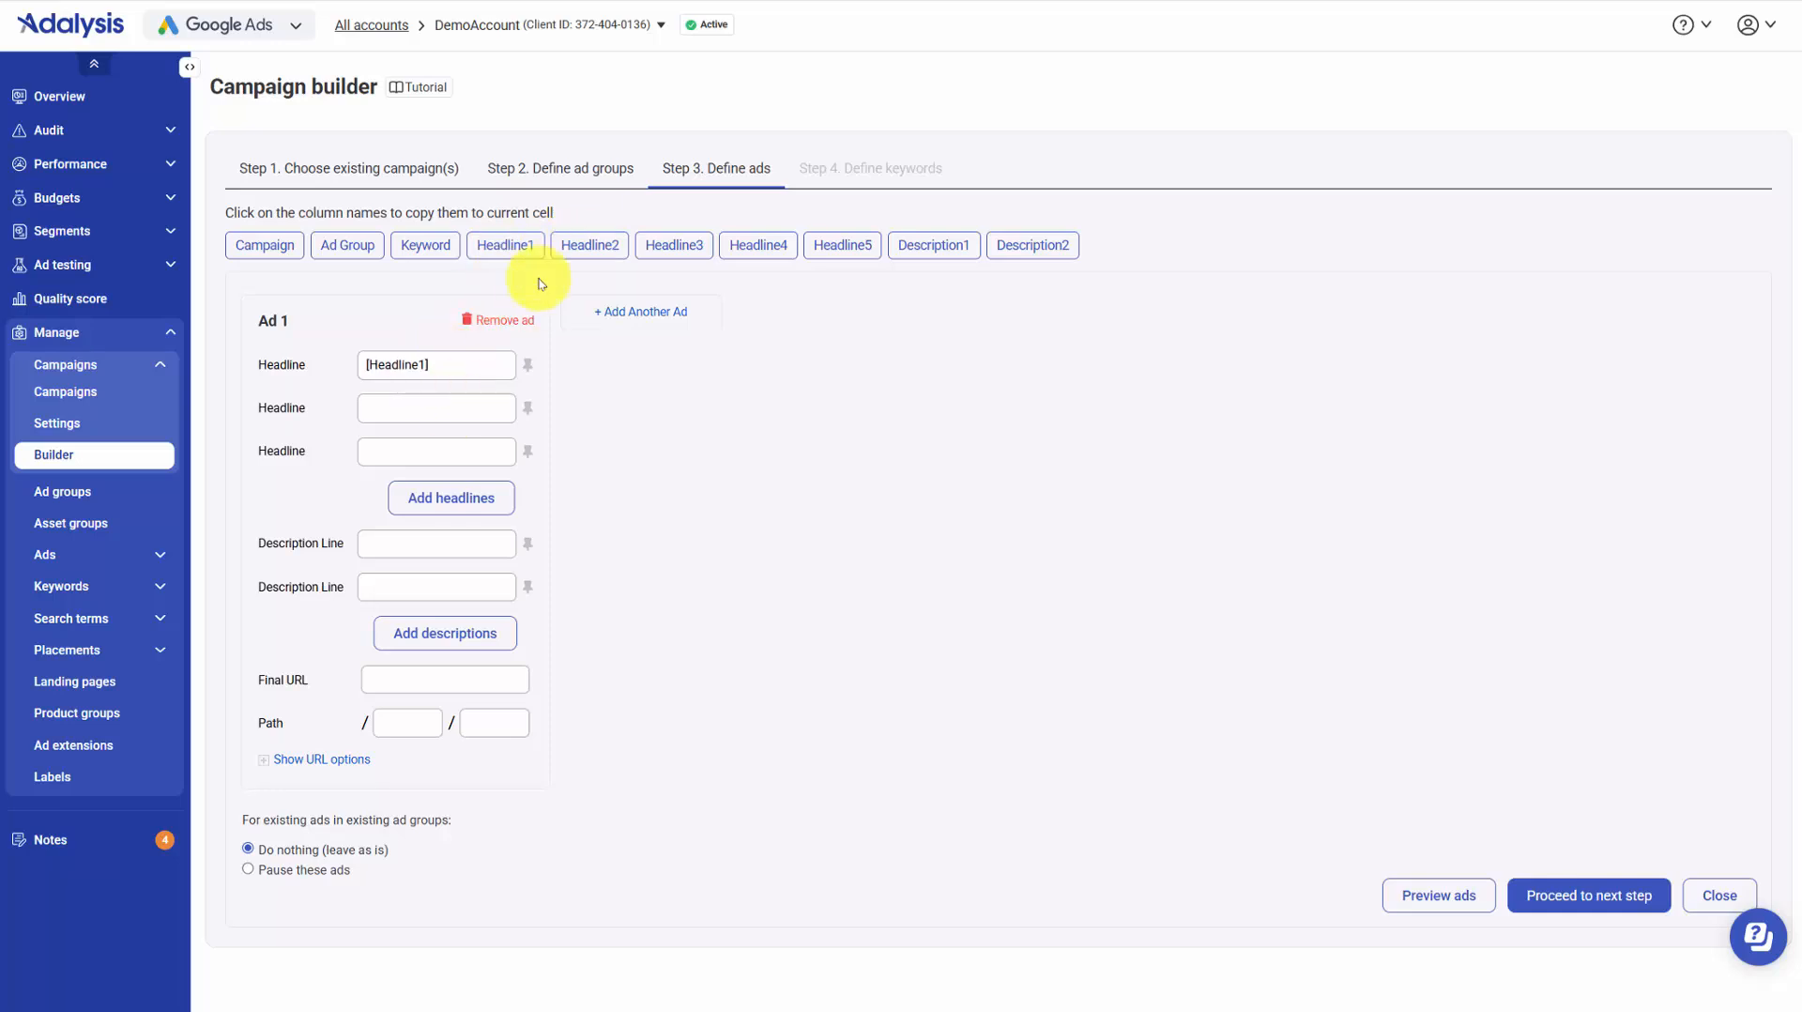
{"action": "left_click", "coordinate": [506, 452]}
{"action": "left_click", "coordinate": [677, 248]}
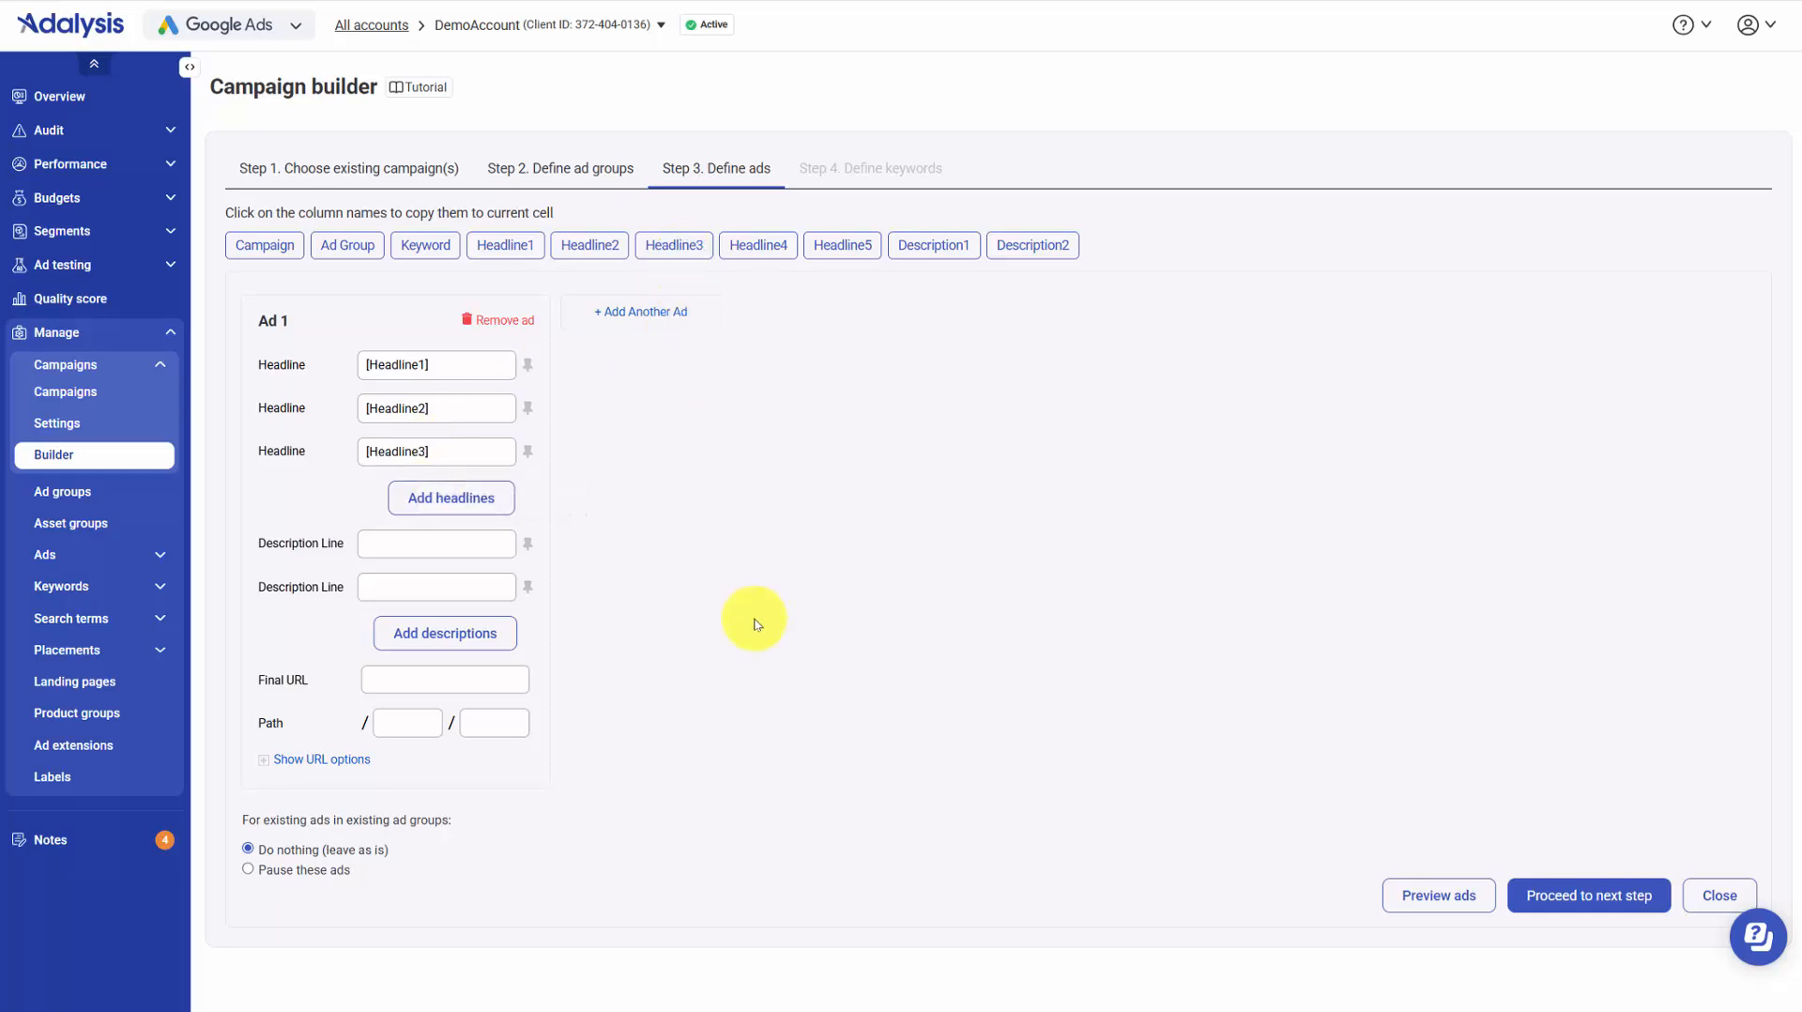
Step: Fill Ad 1's two description lines with the Description1 and Description2 columns
{"action": "left_click", "coordinate": [407, 542]}
{"action": "left_click", "coordinate": [942, 250]}
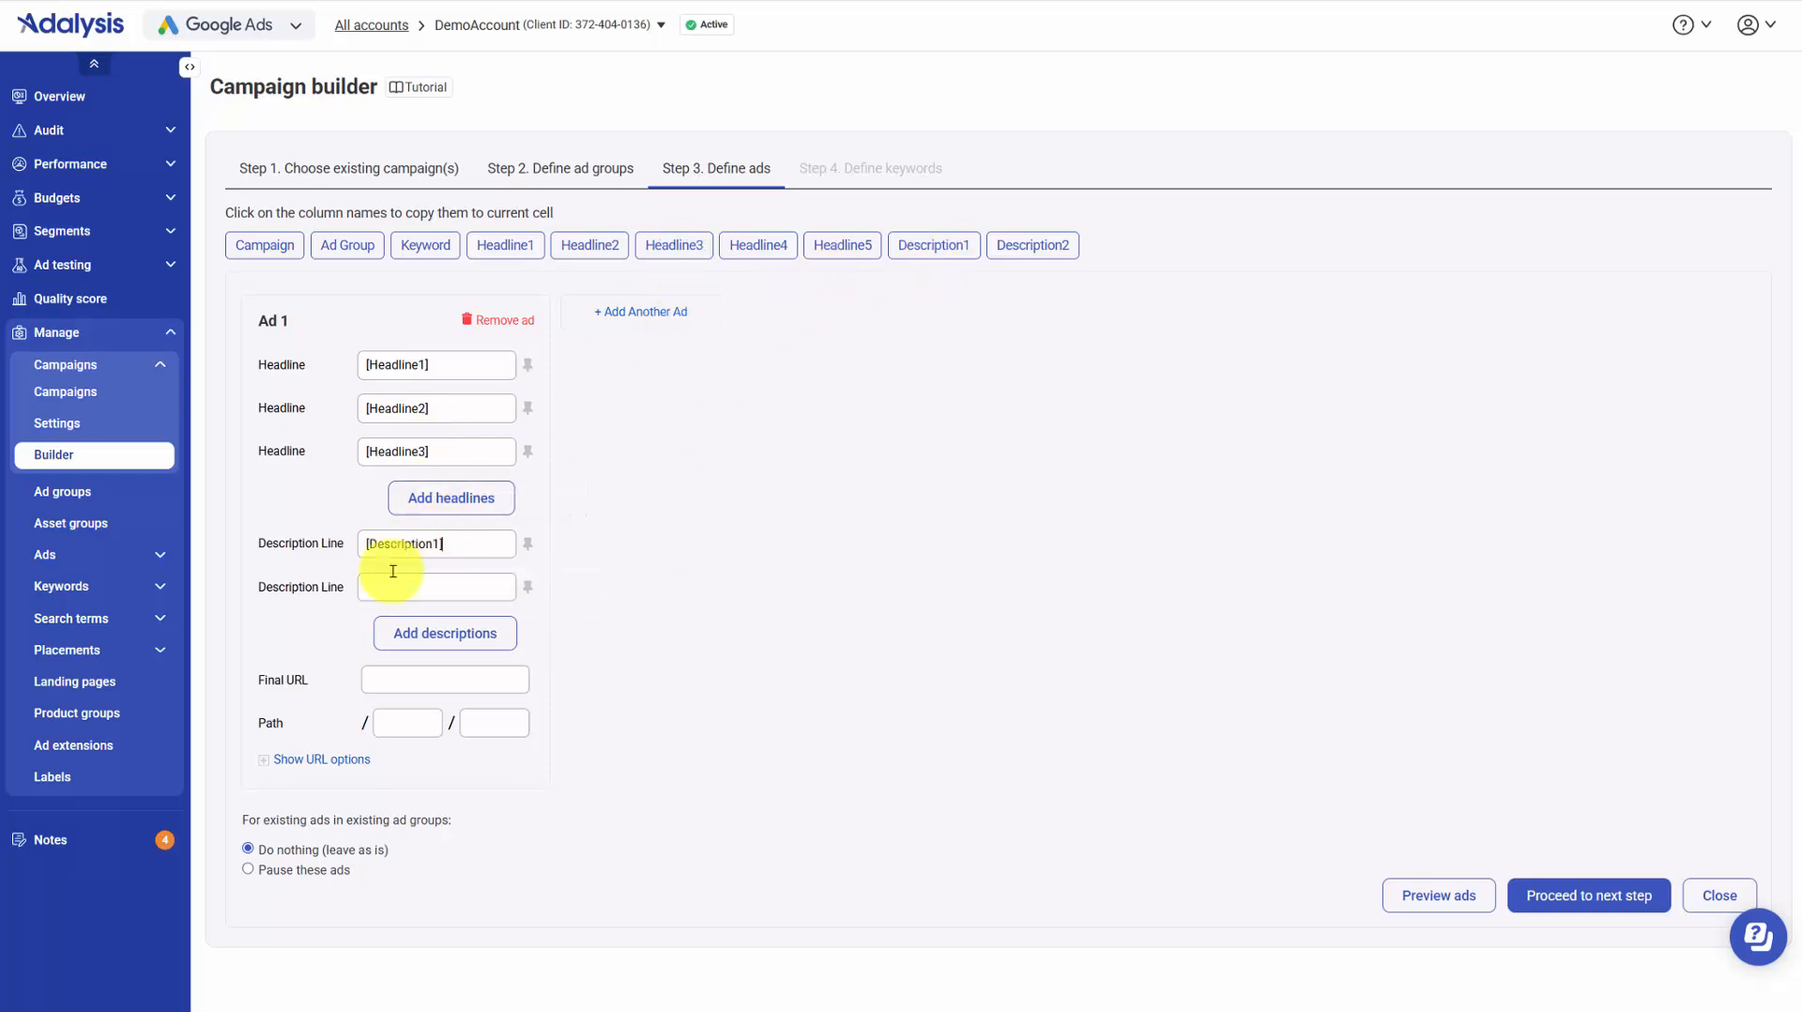
{"action": "left_click", "coordinate": [410, 585]}
{"action": "left_click", "coordinate": [1044, 248]}
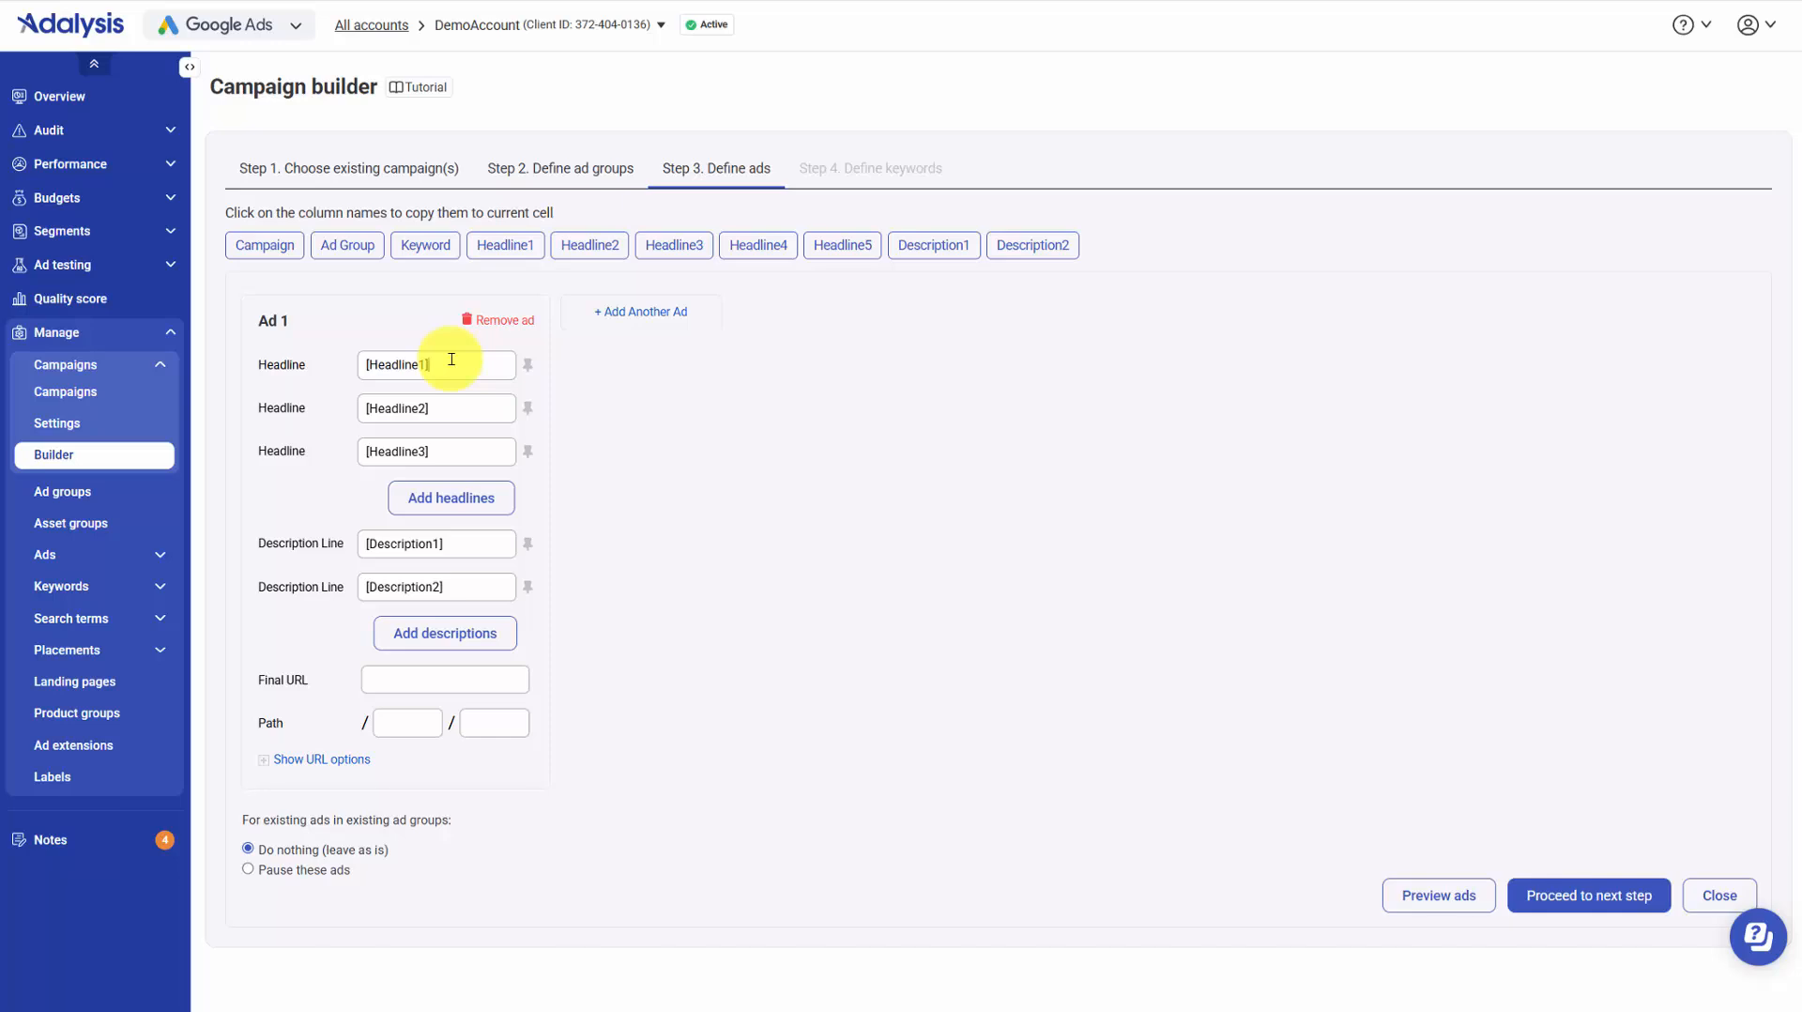
{"action": "type", "text": "in GEO"}
{"action": "left_click", "coordinate": [450, 411]}
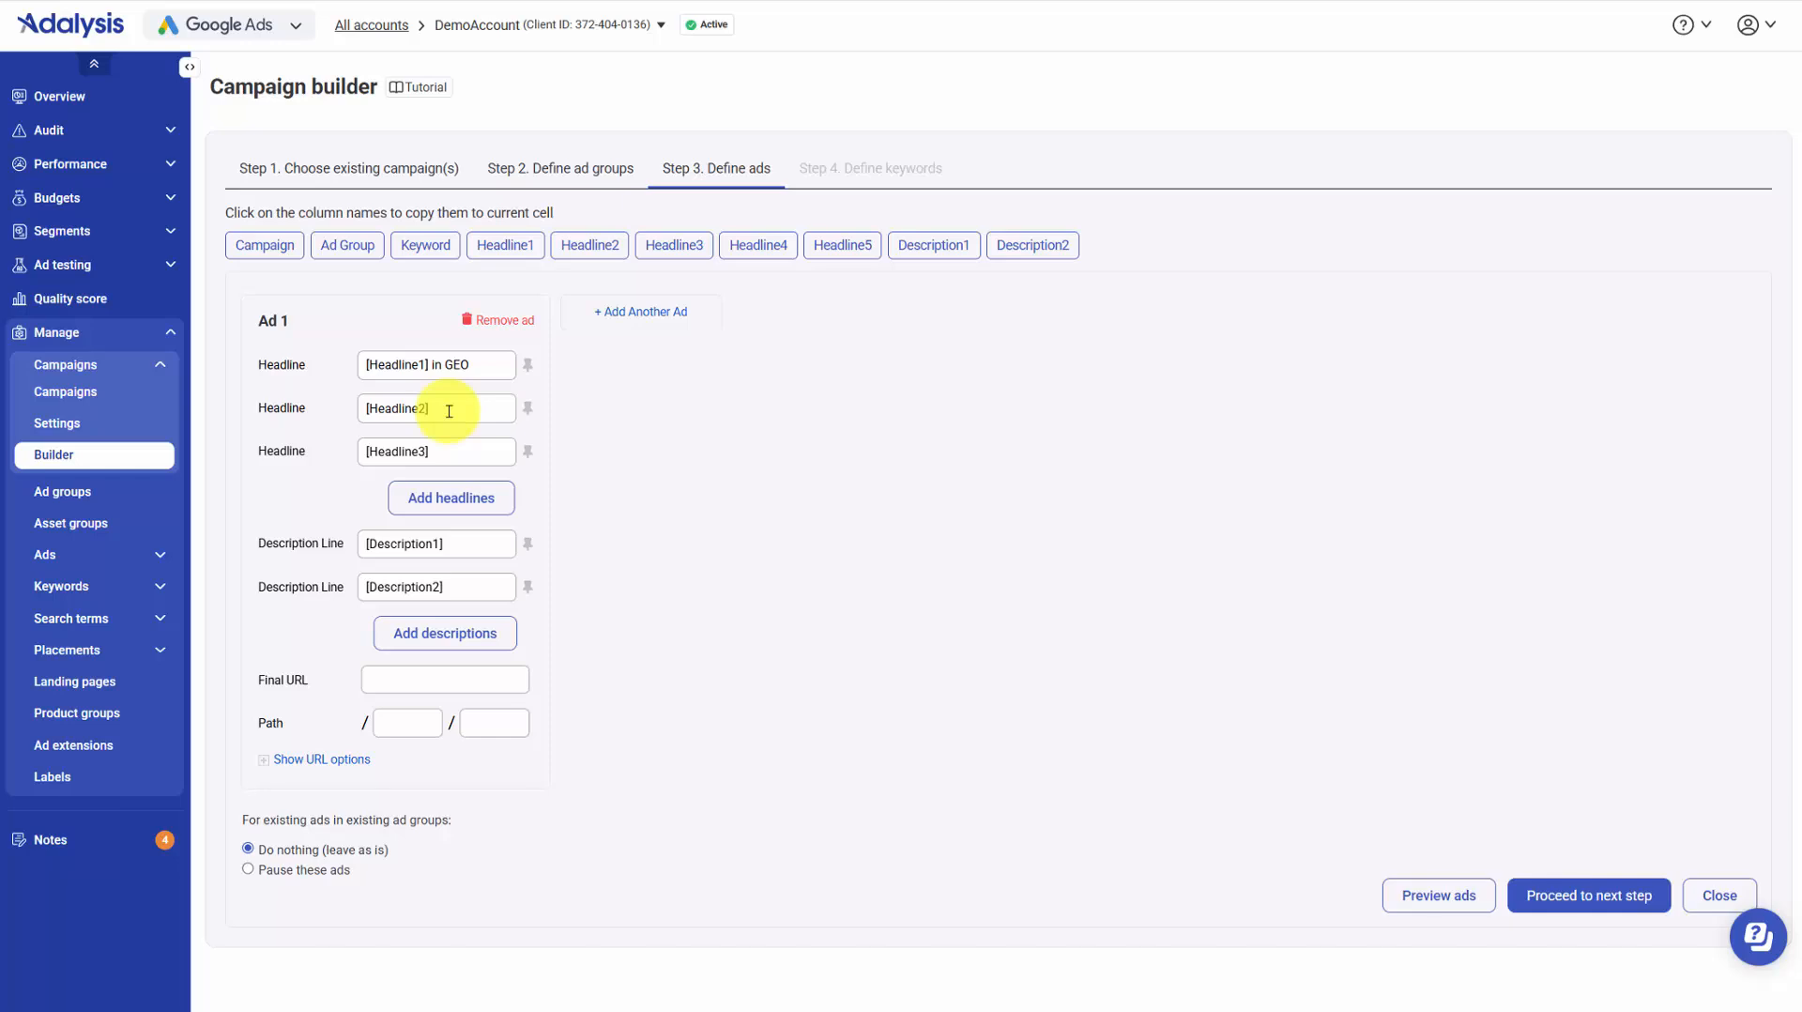
{"action": "type", "text": "Find [Headline2] in GEO"}
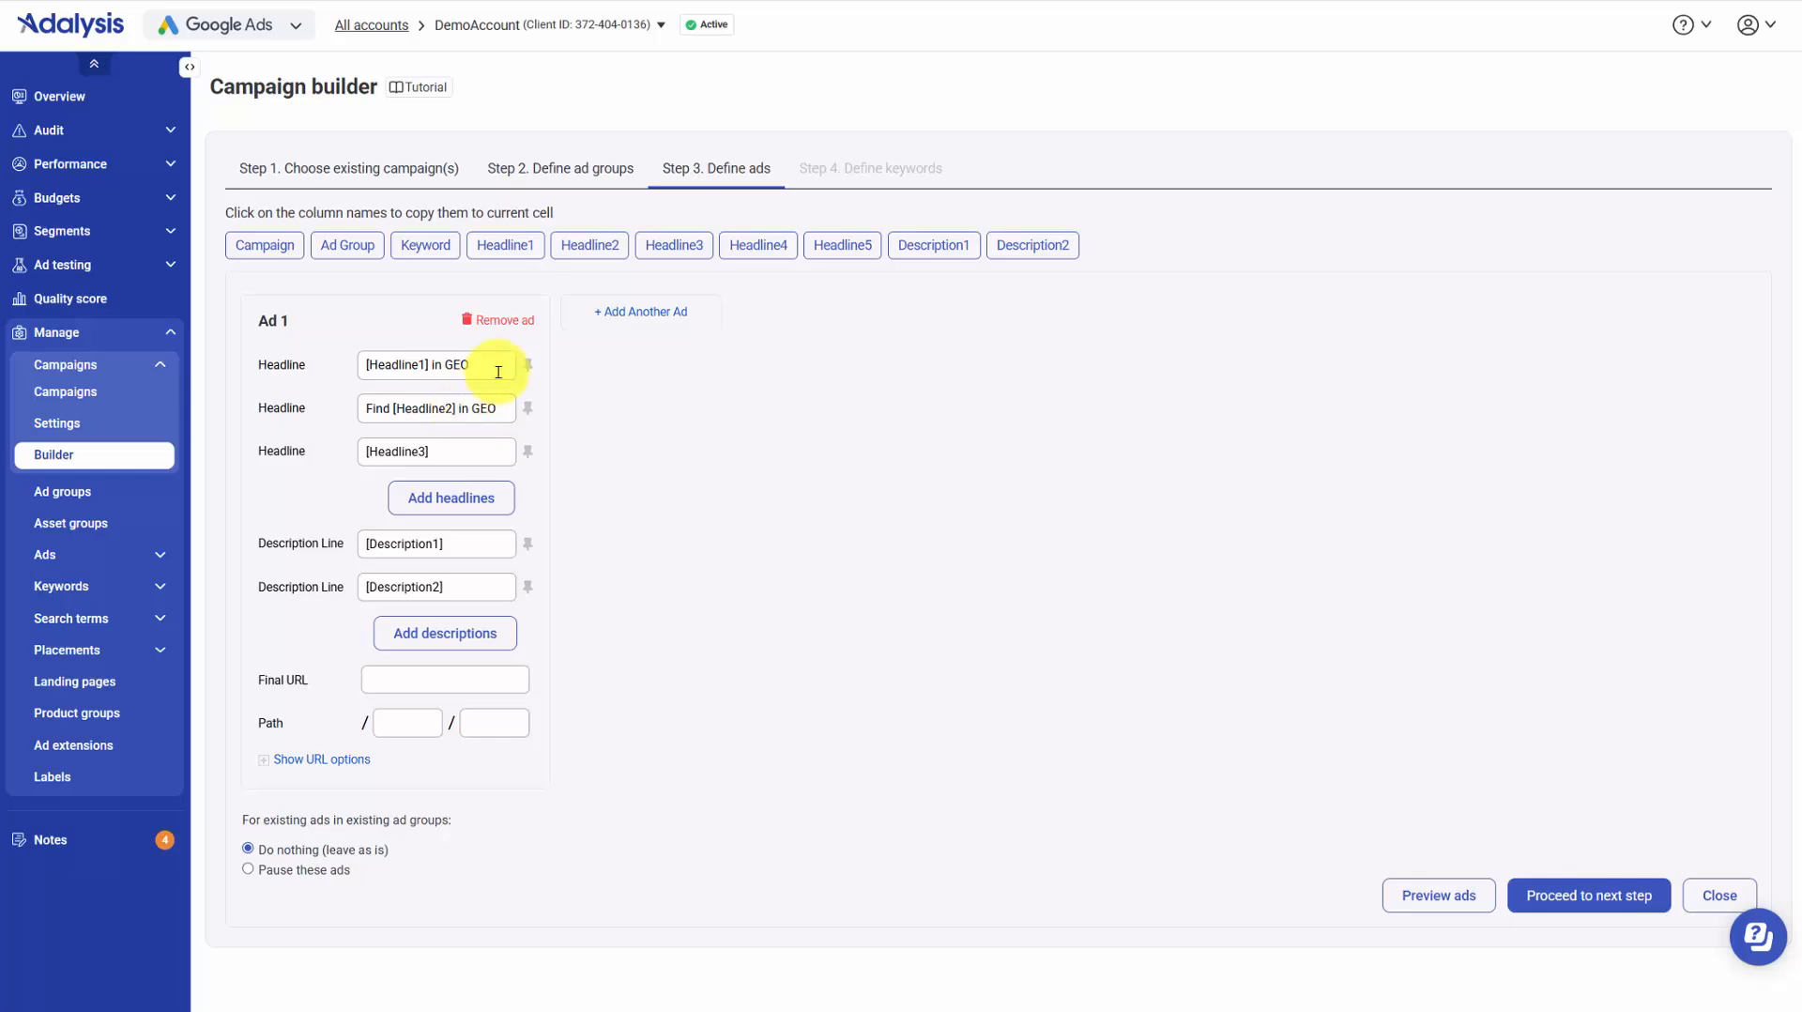
{"action": "left_click", "coordinate": [448, 683]}
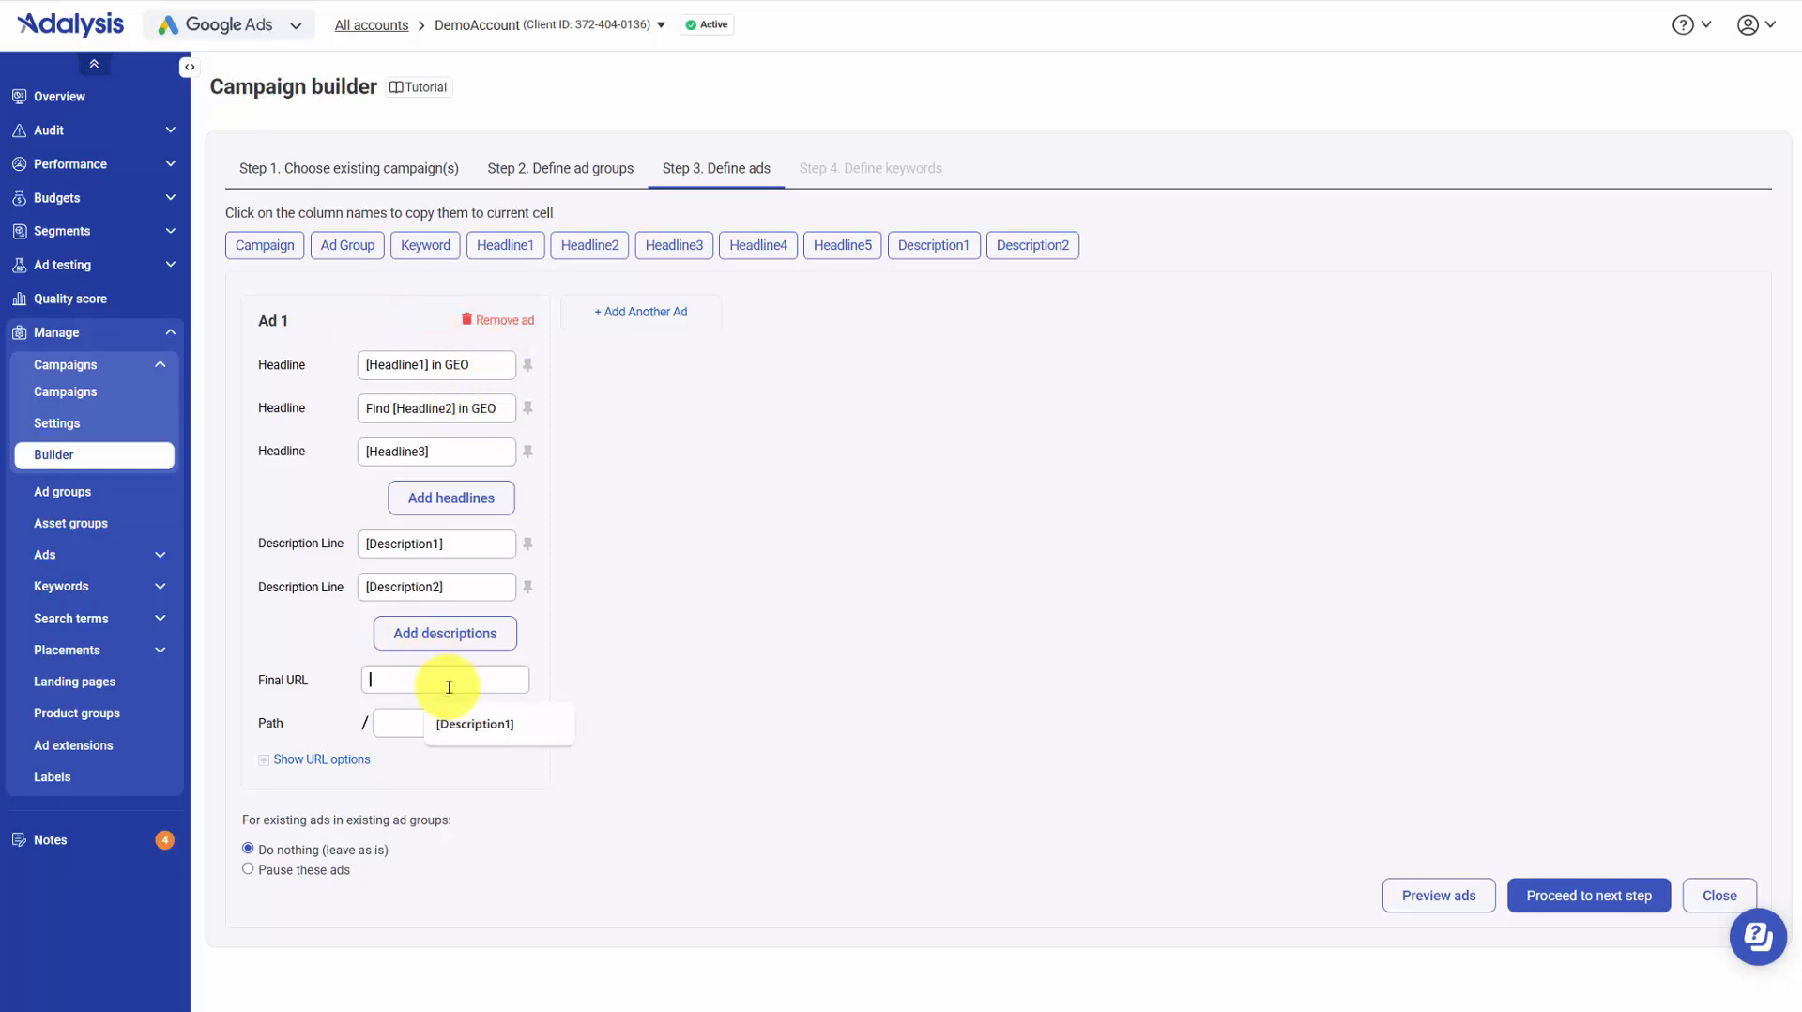
{"action": "type", "text": "https://example.com"}
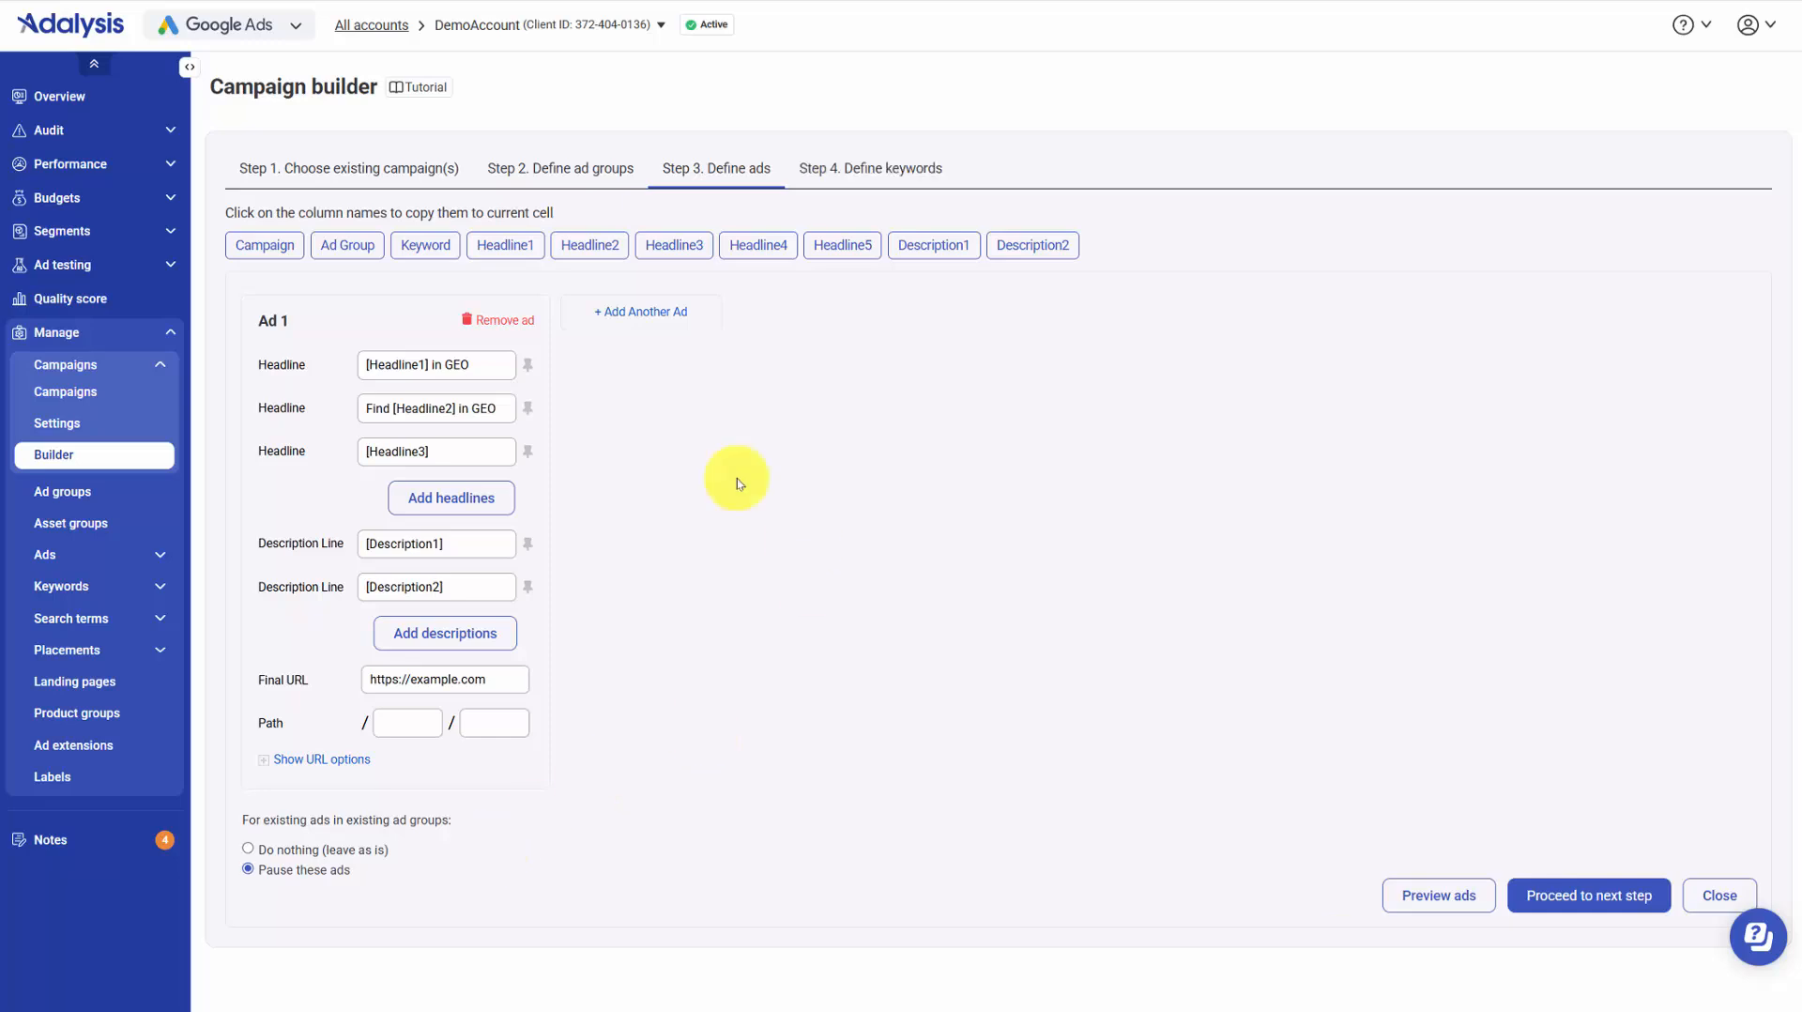
Step: Add a second blank ad beside Ad 1 and remove it again
{"action": "left_click", "coordinate": [643, 312]}
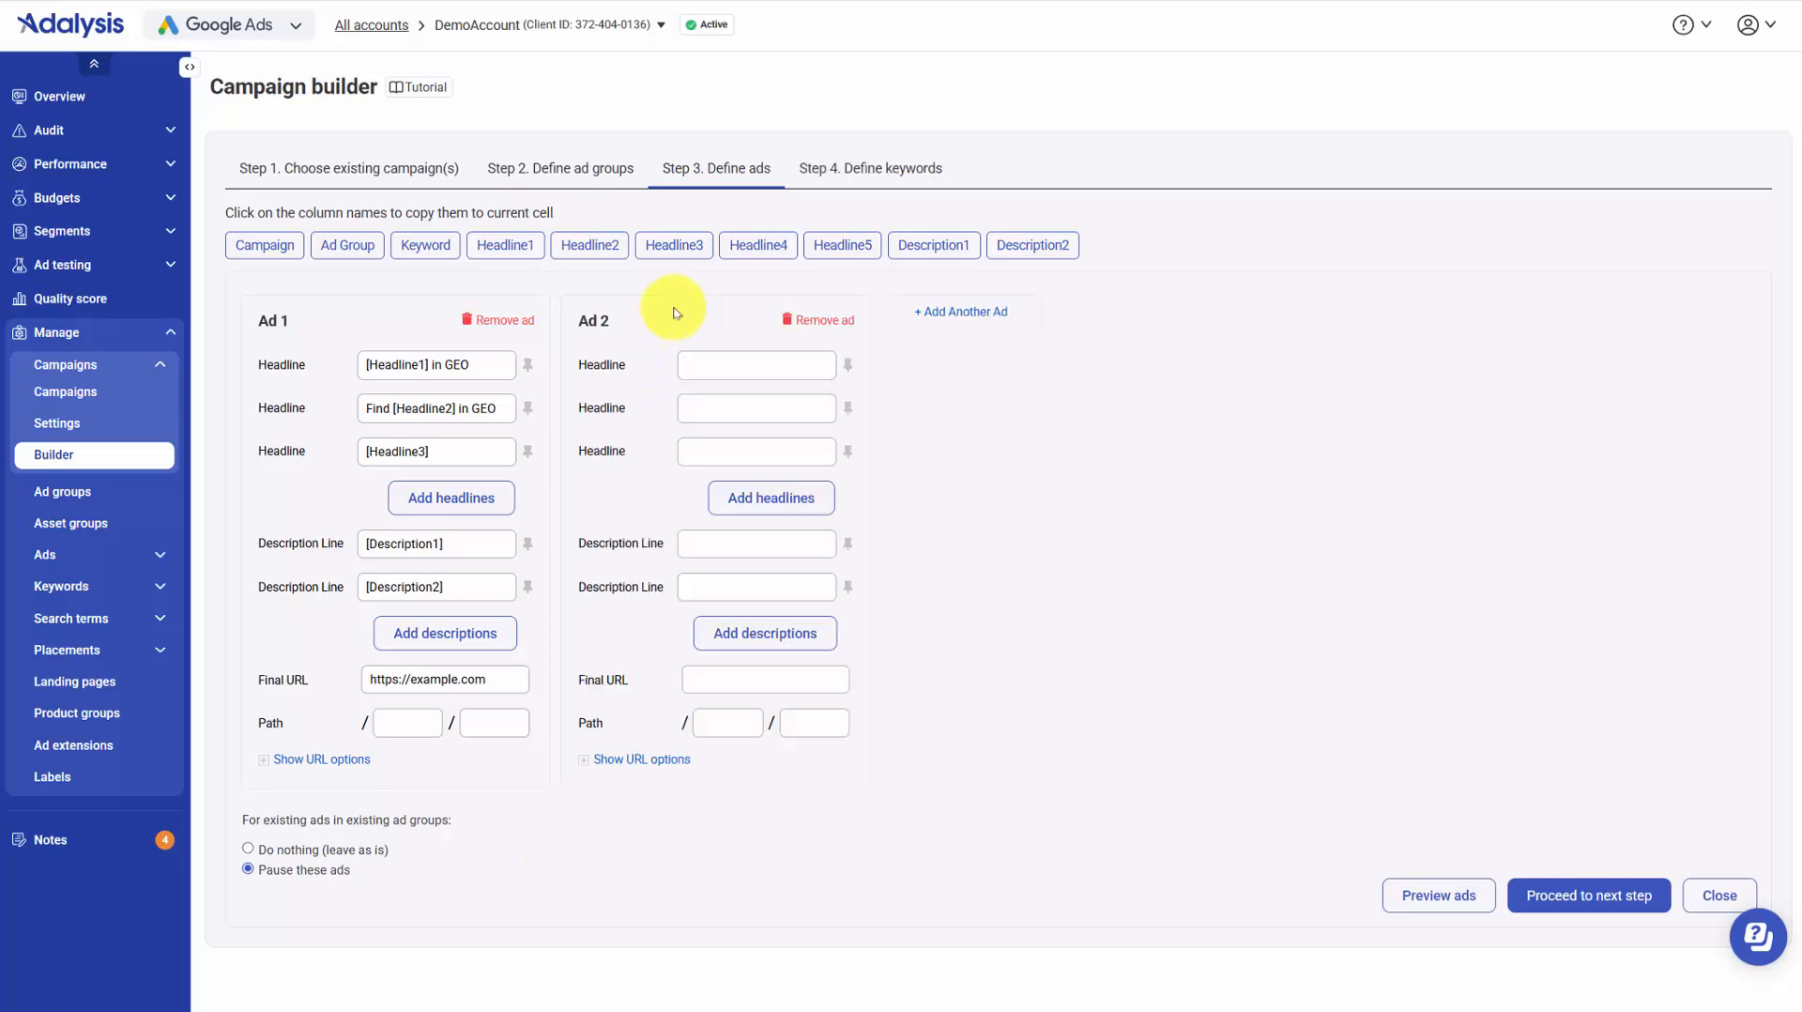
{"action": "left_click", "coordinate": [817, 324]}
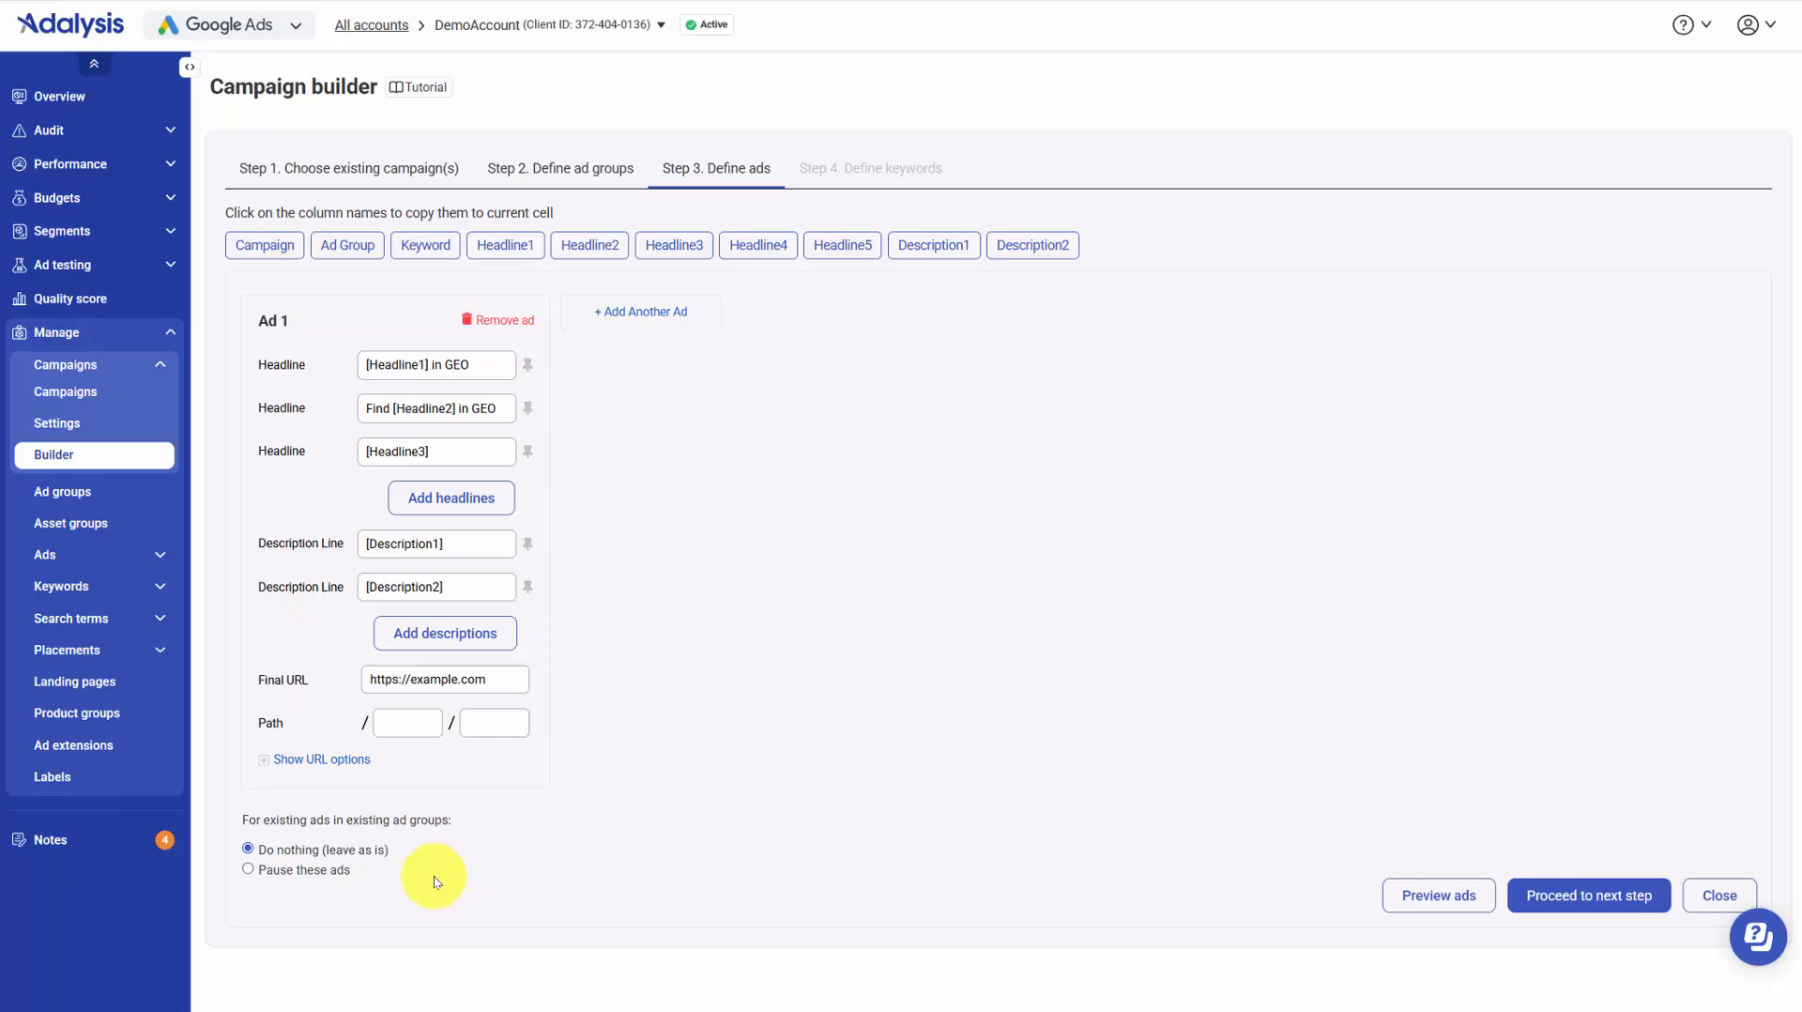
Step: Choose to pause existing ads in existing ad groups, and proceed to defining keywords
{"action": "left_click", "coordinate": [248, 869]}
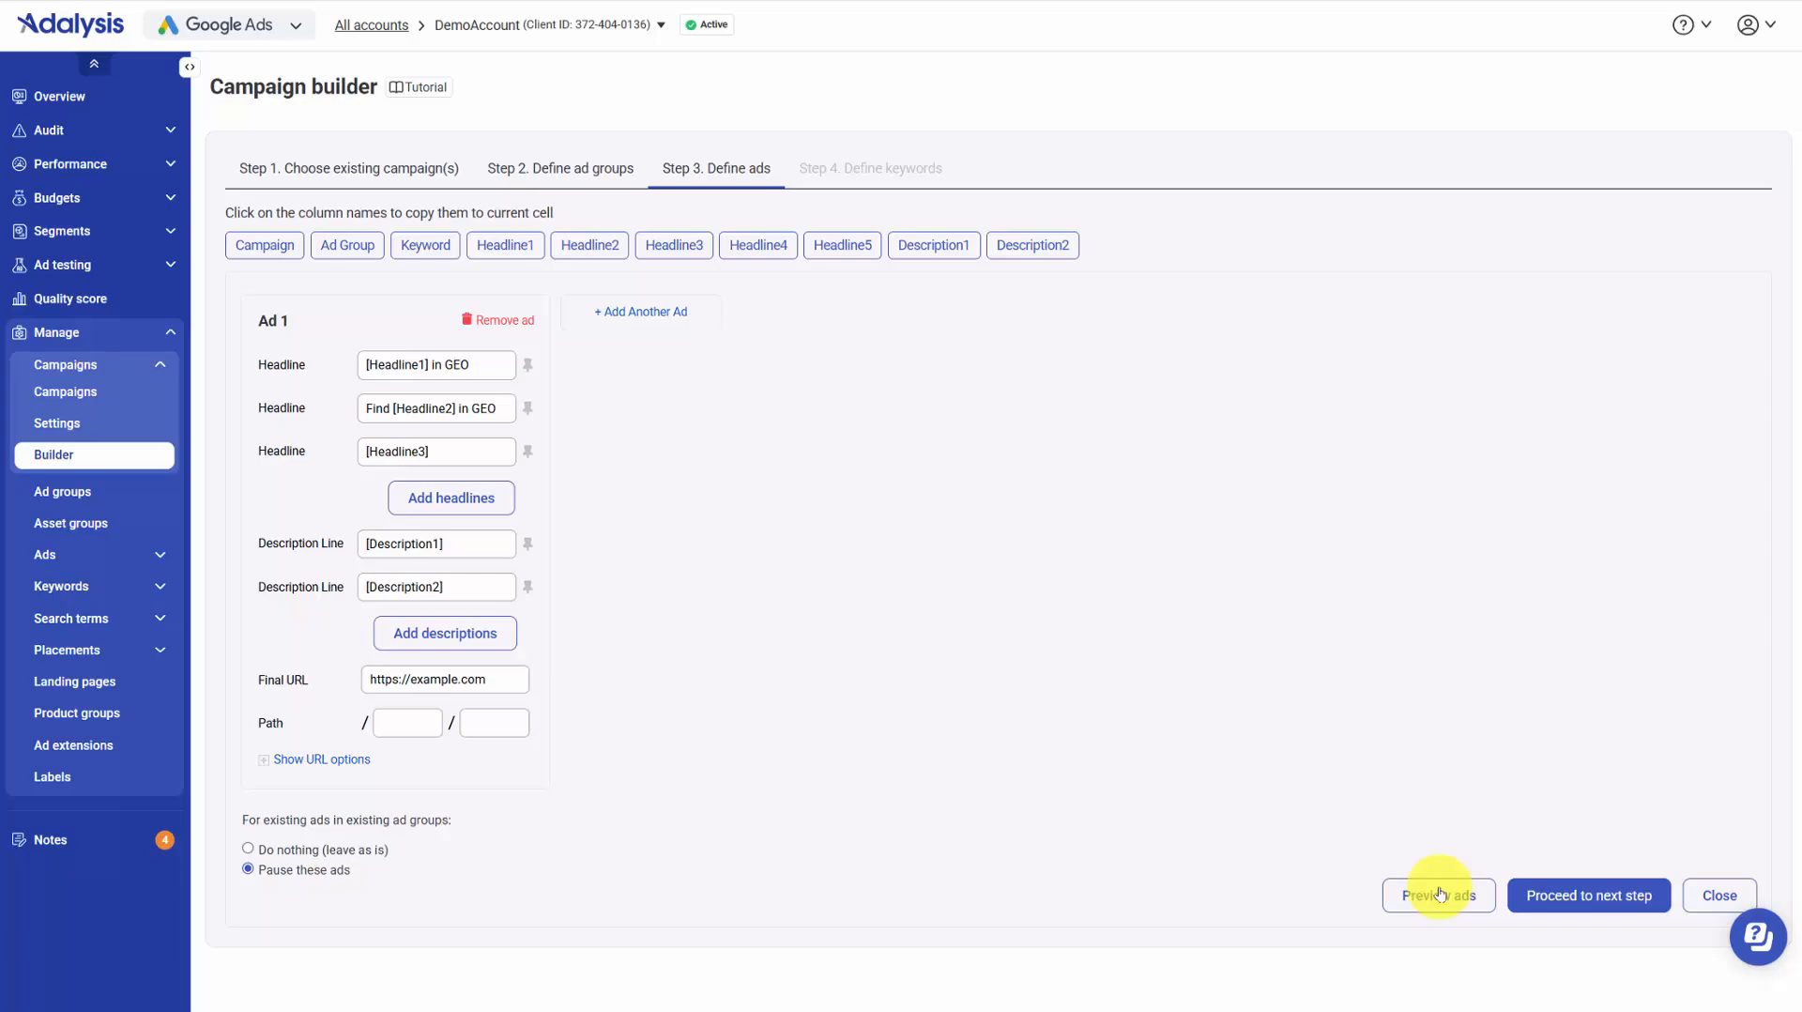
{"action": "left_click", "coordinate": [1599, 894]}
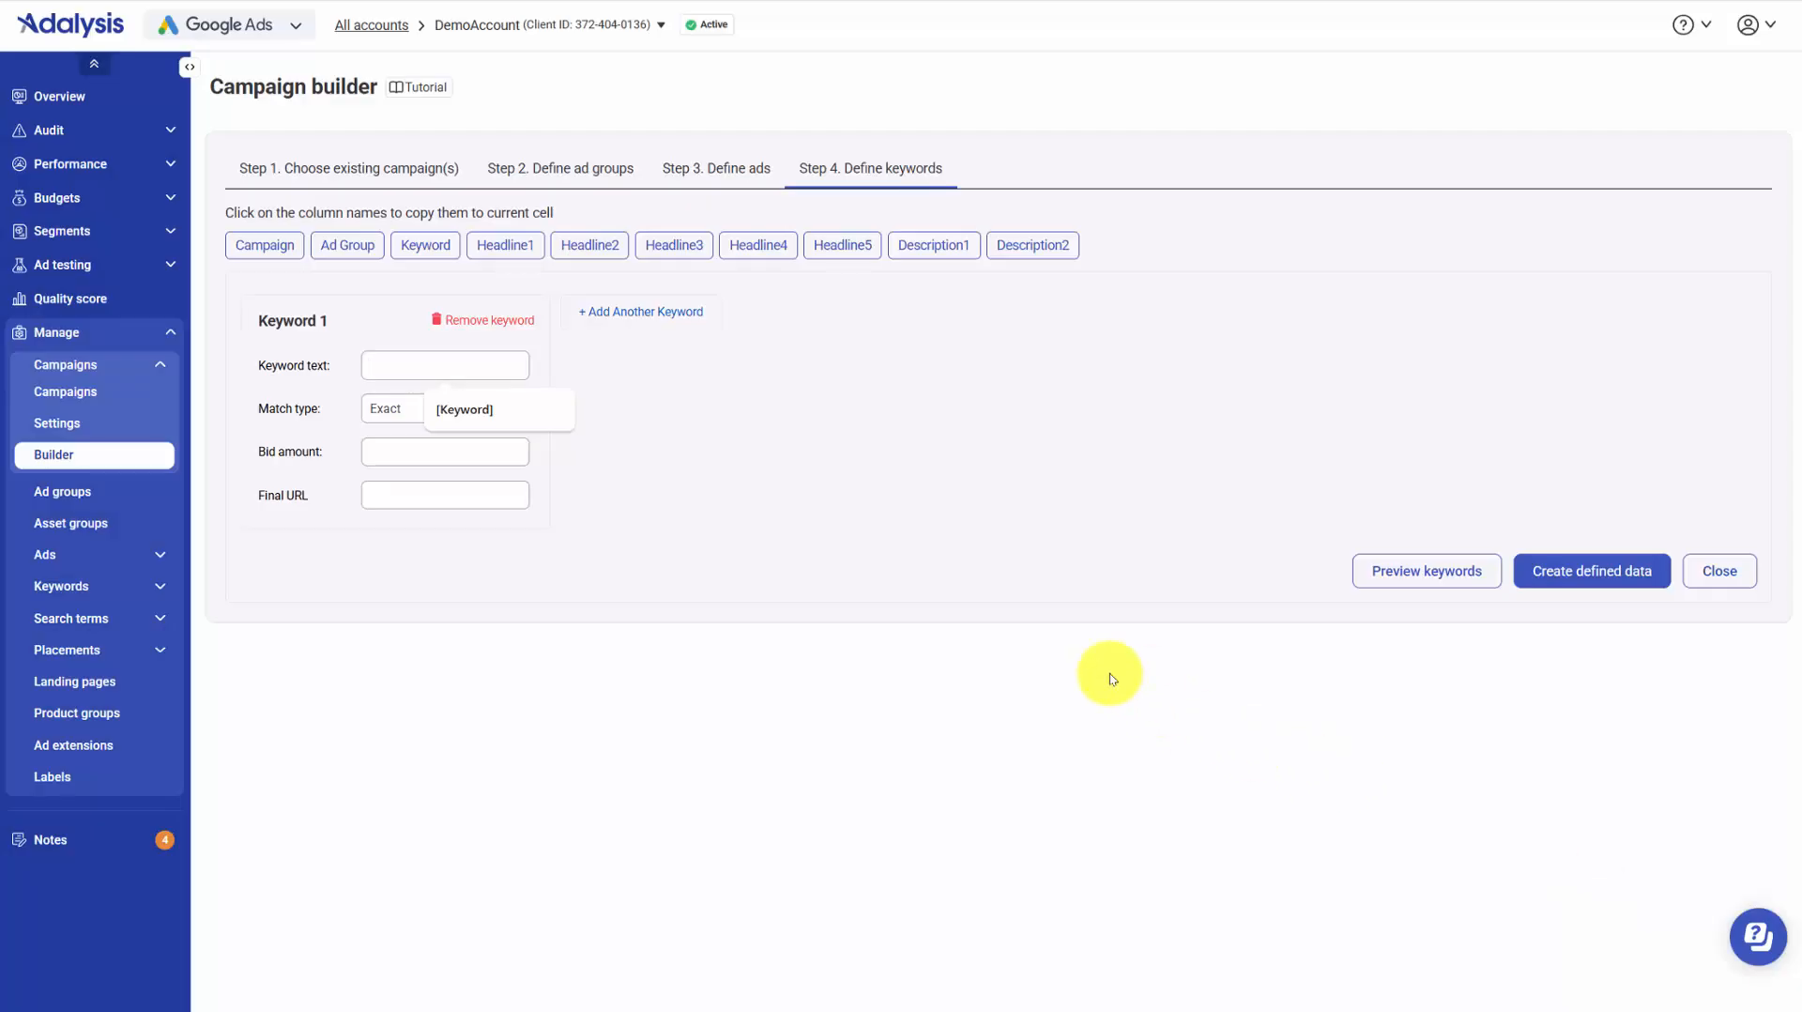
Step: Define two keywords from the Keyword column, one with Exact and one with Phrase match type, and create the defined data
{"action": "left_click", "coordinate": [475, 363]}
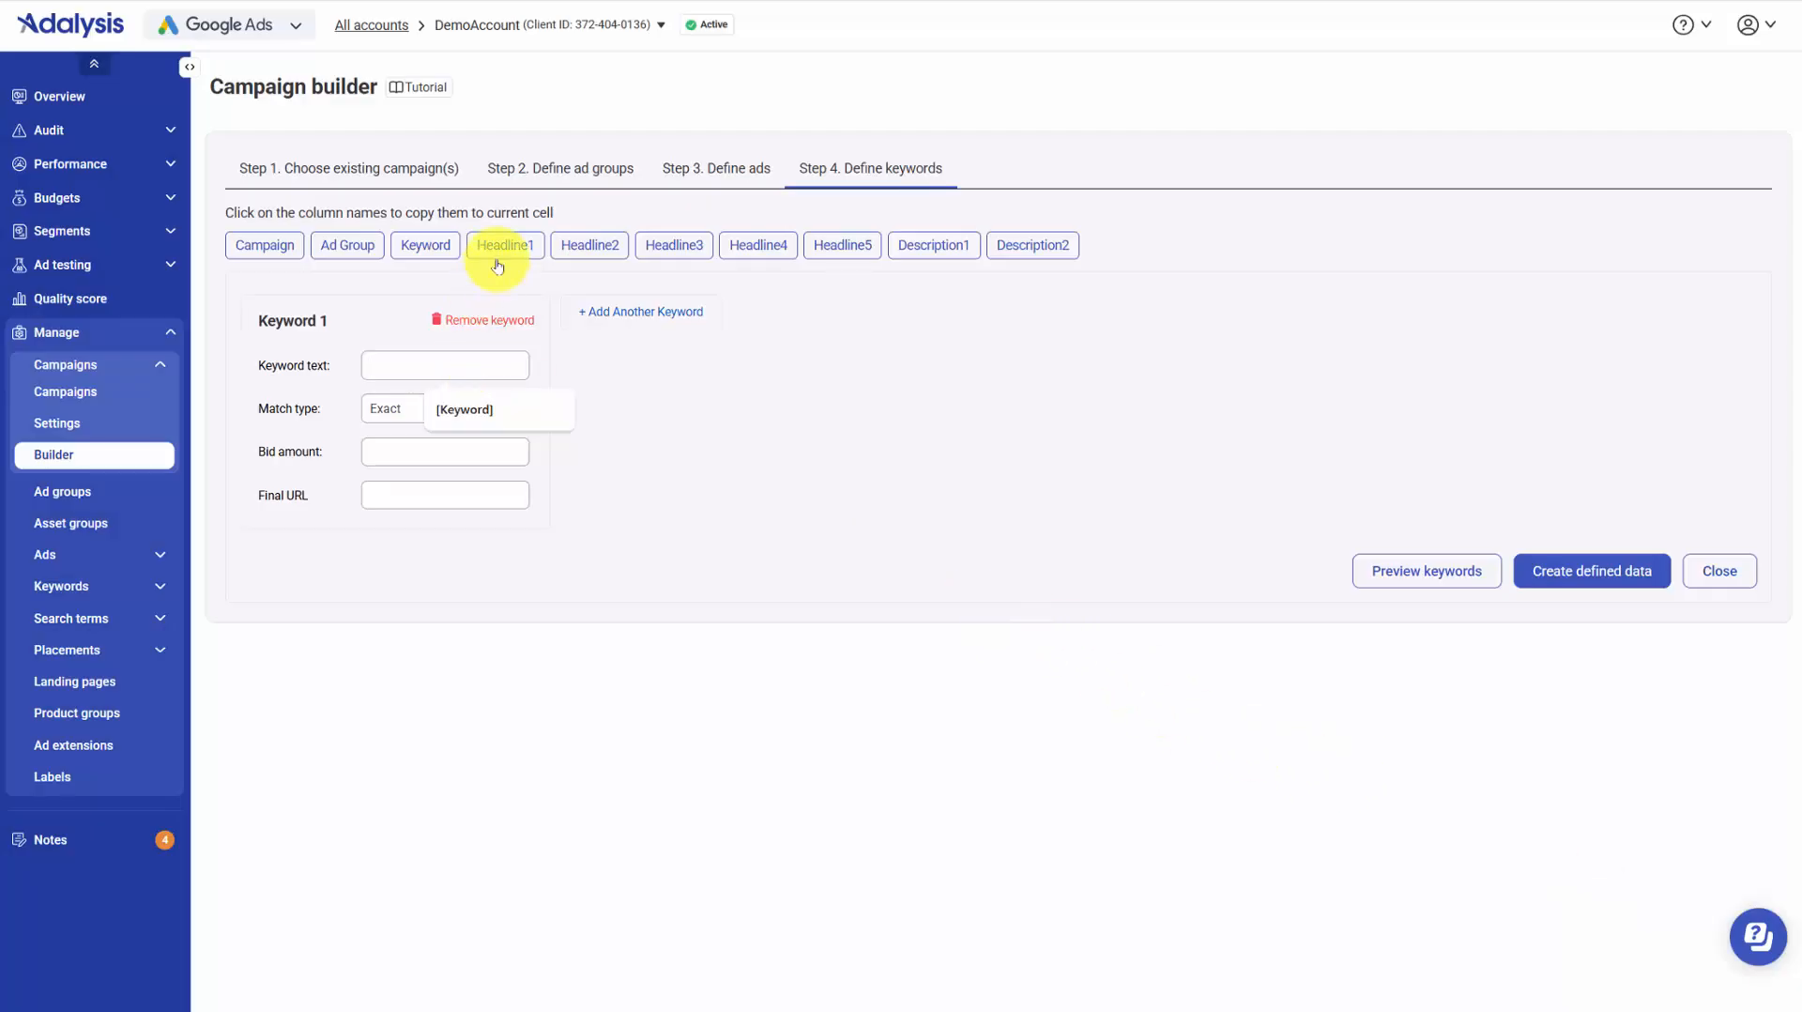
{"action": "left_click", "coordinate": [413, 247]}
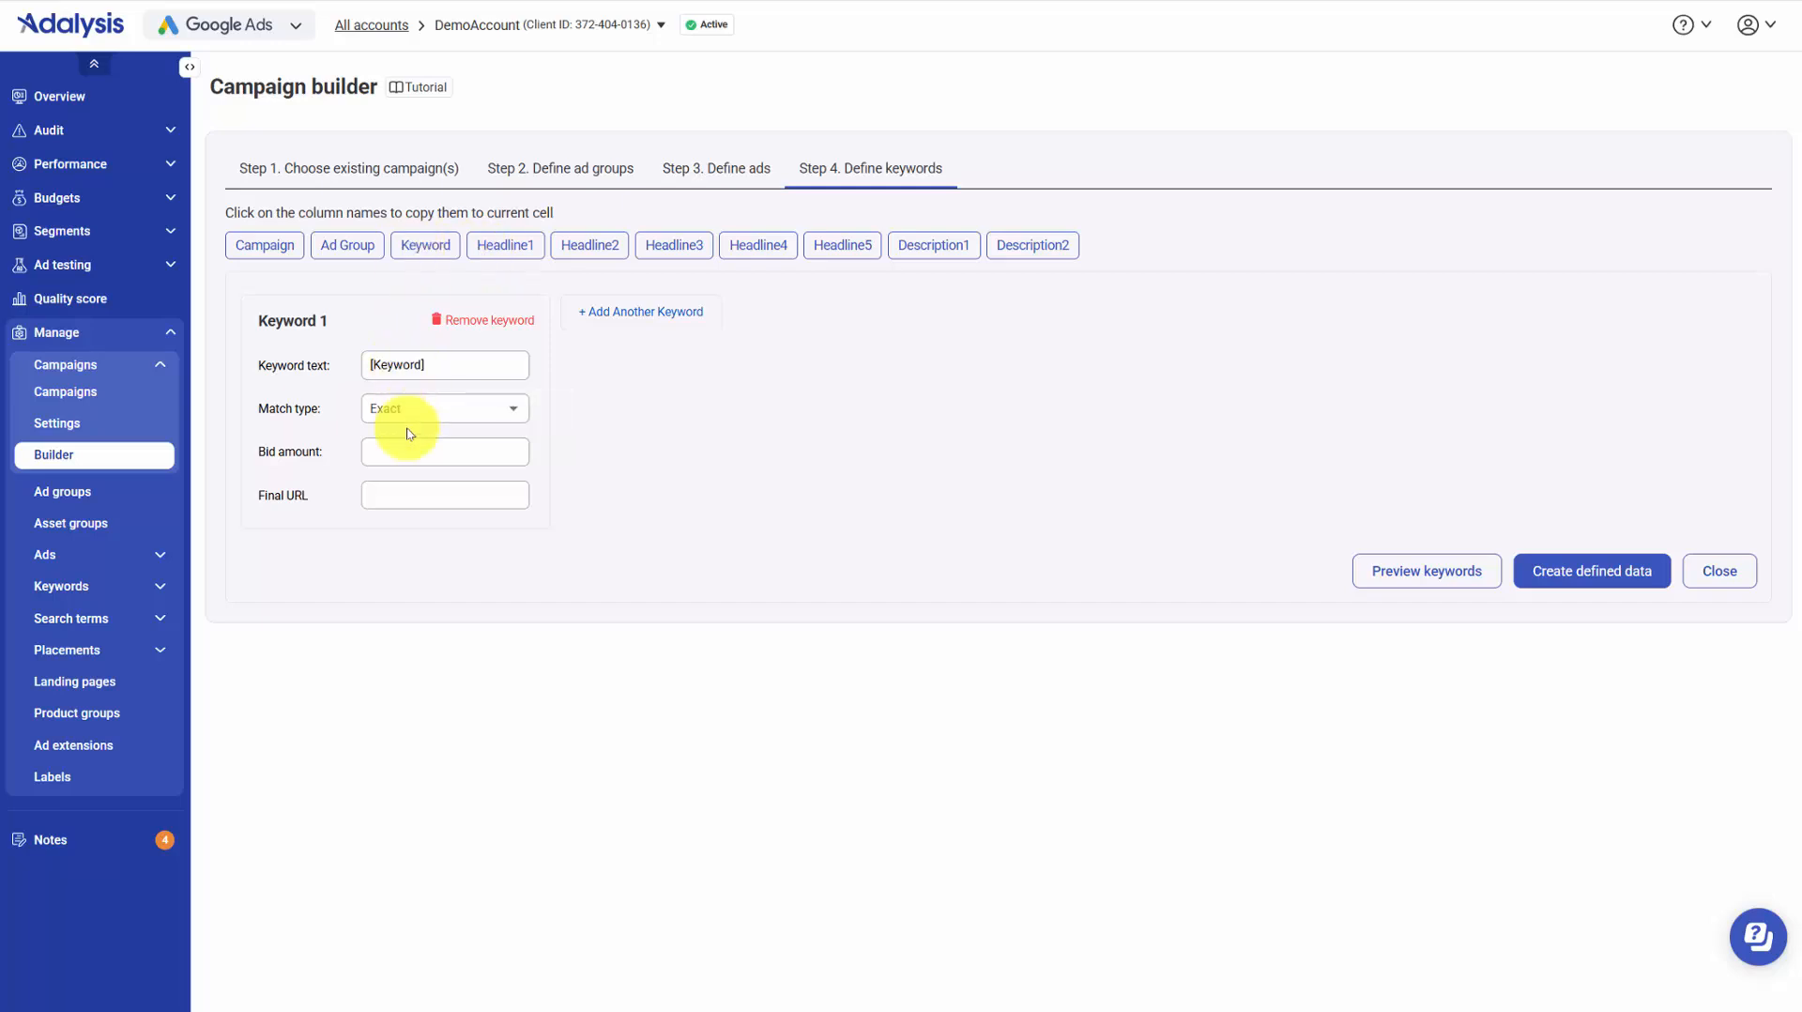
{"action": "left_click", "coordinate": [641, 311]}
{"action": "left_click", "coordinate": [729, 368]}
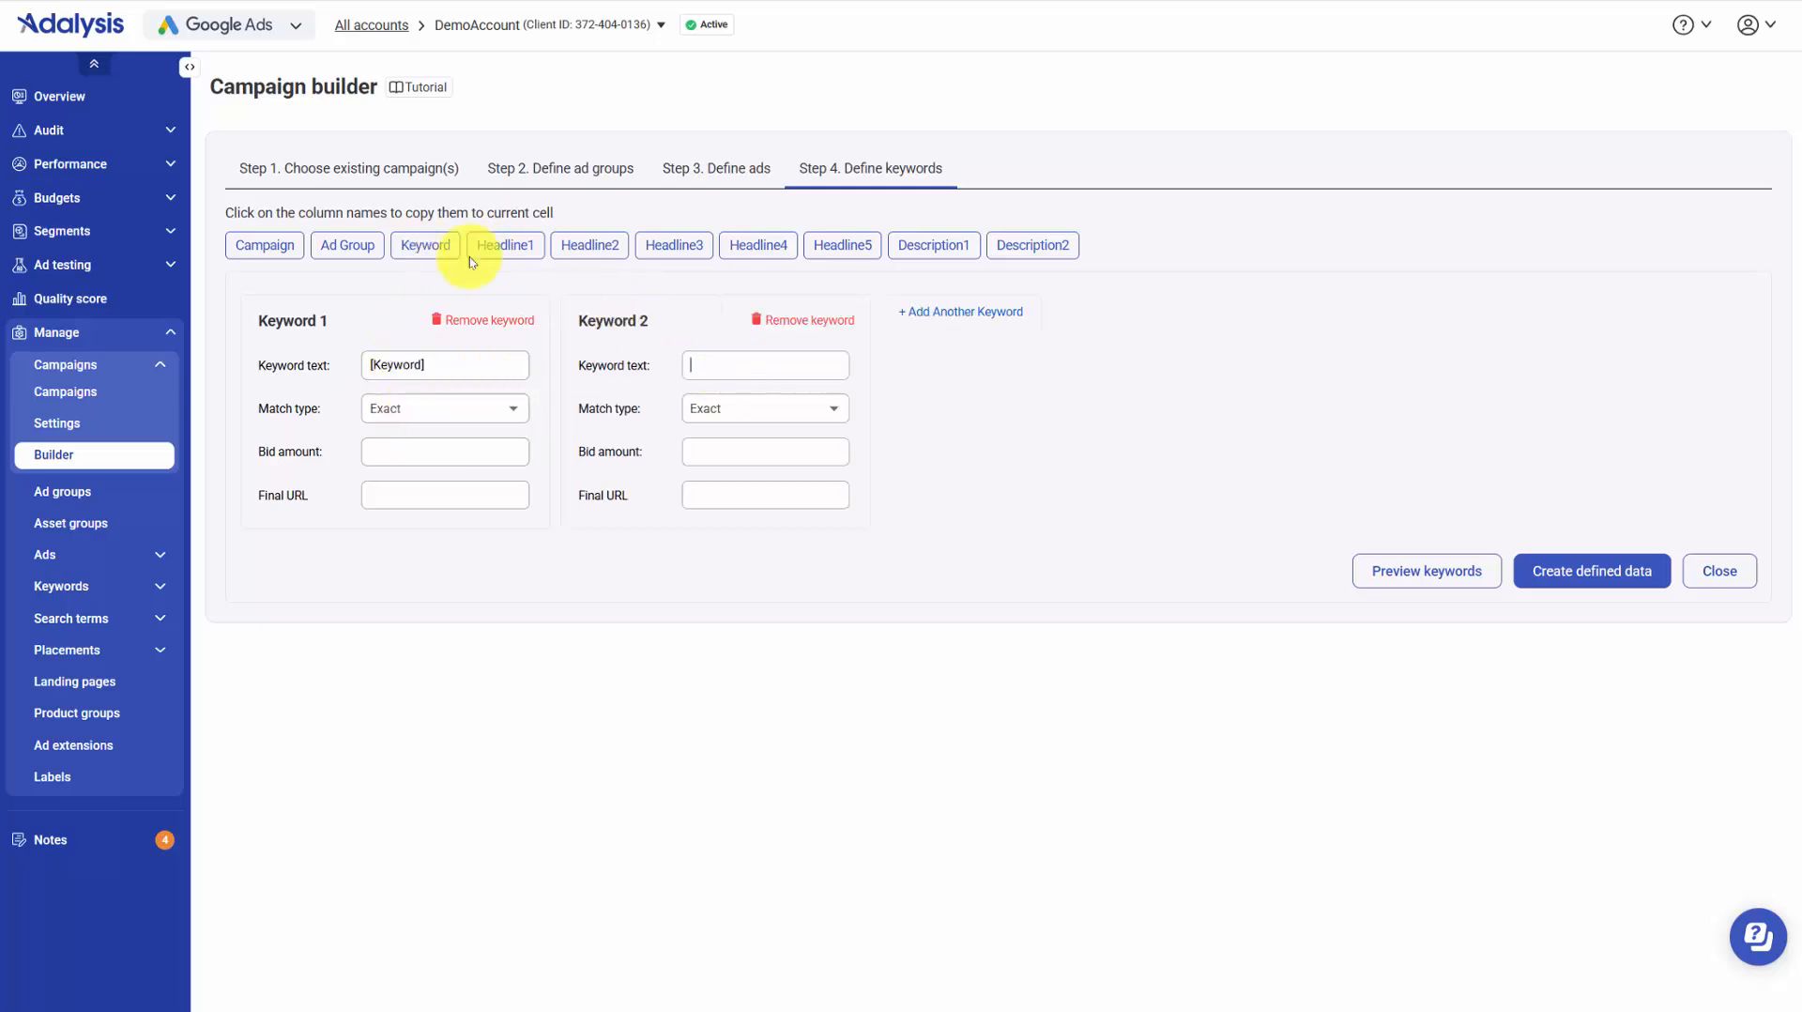
{"action": "left_click", "coordinate": [425, 246]}
{"action": "left_click", "coordinate": [736, 410]}
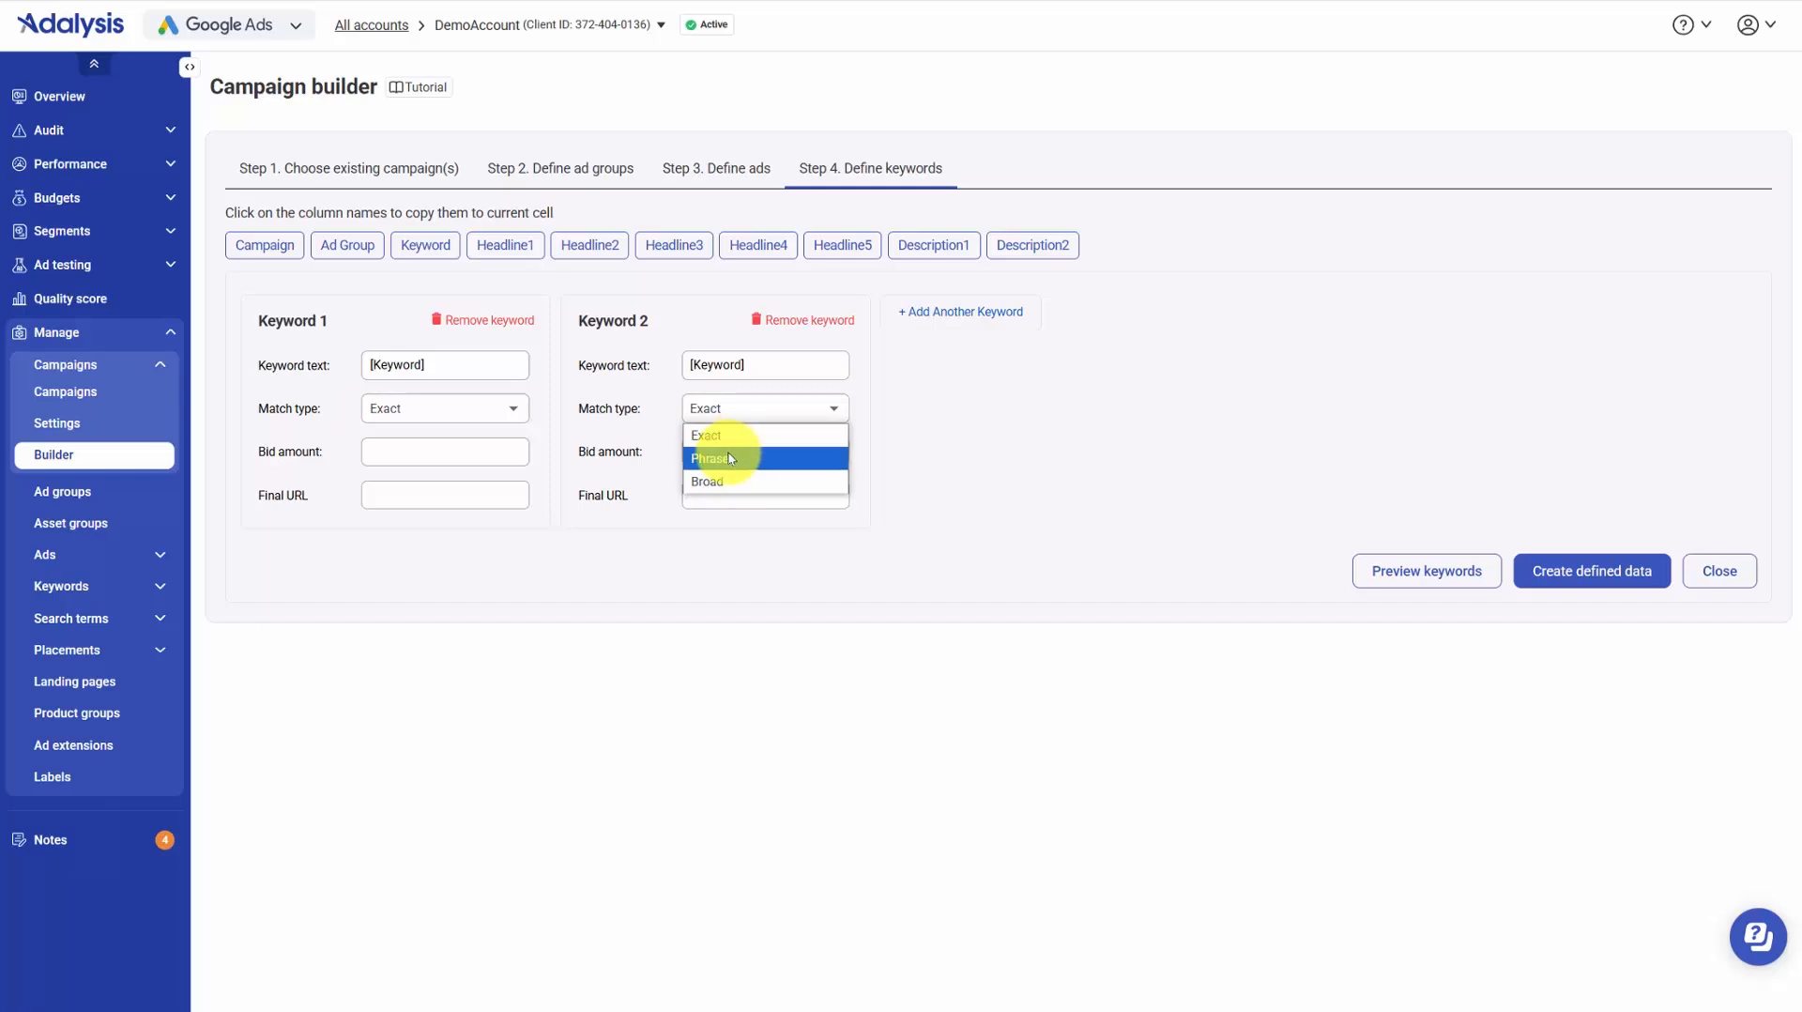
{"action": "left_click", "coordinate": [731, 458]}
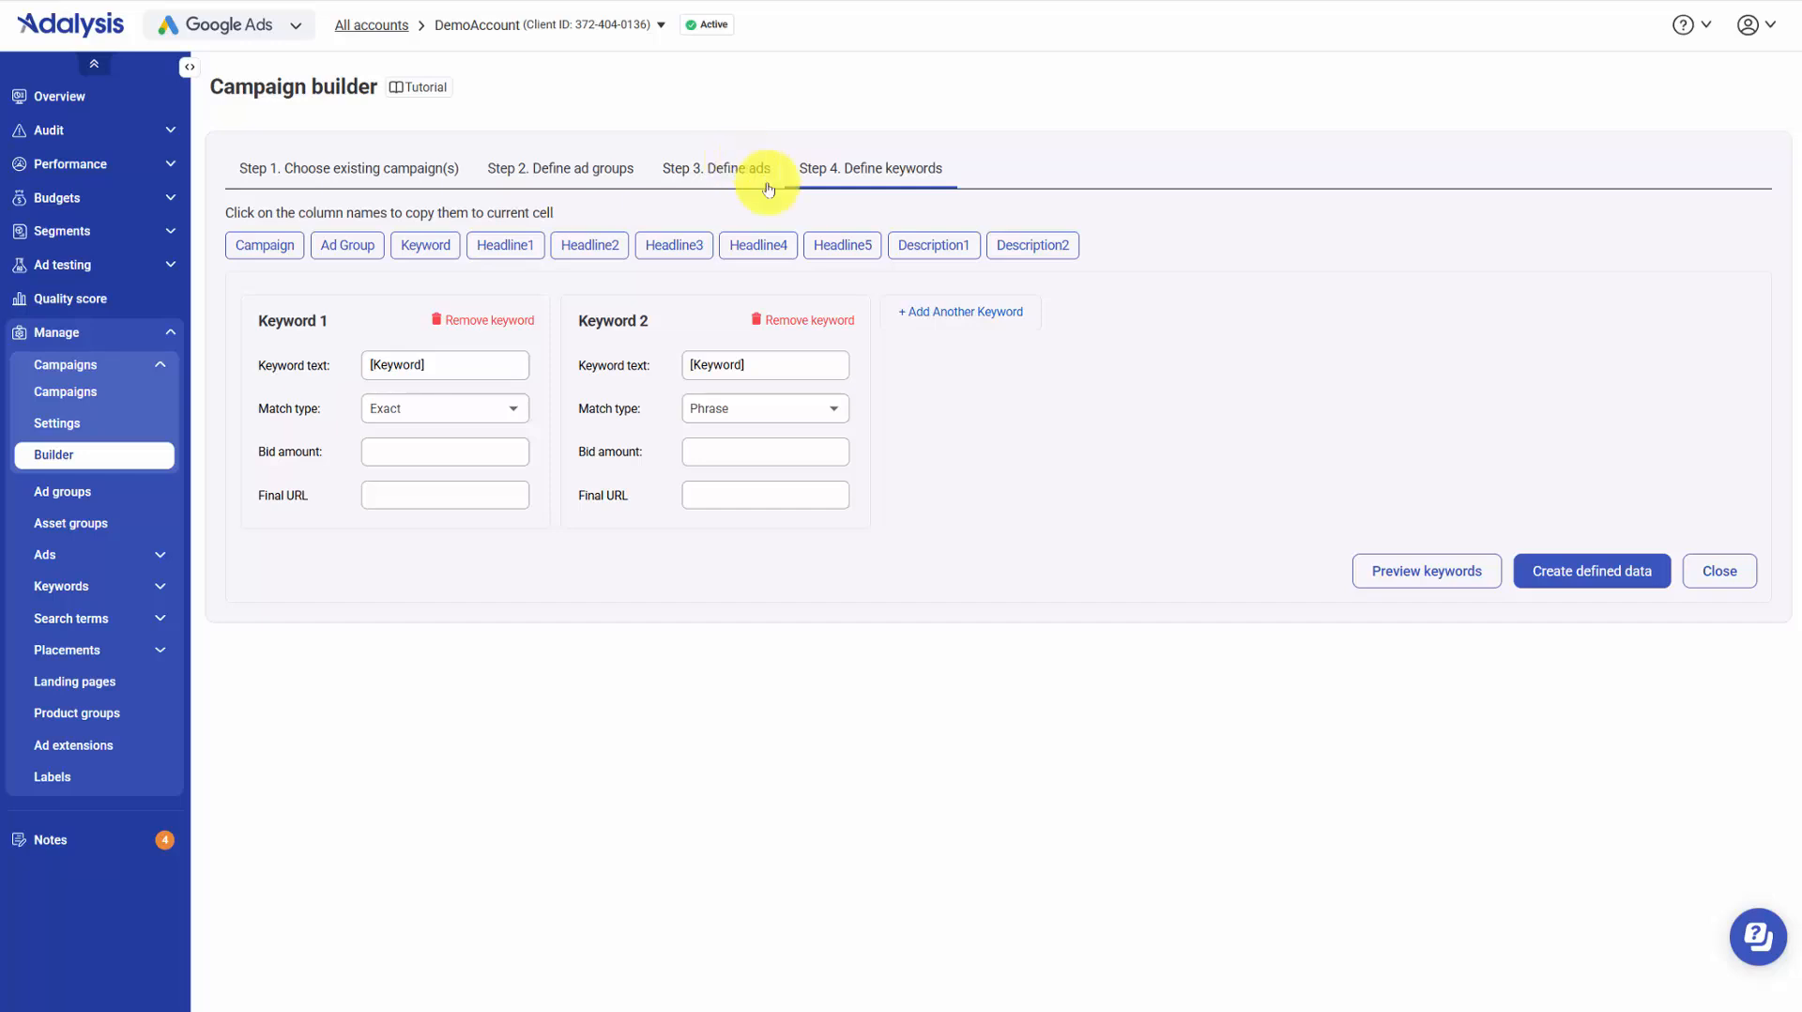
{"action": "left_click", "coordinate": [1548, 581]}
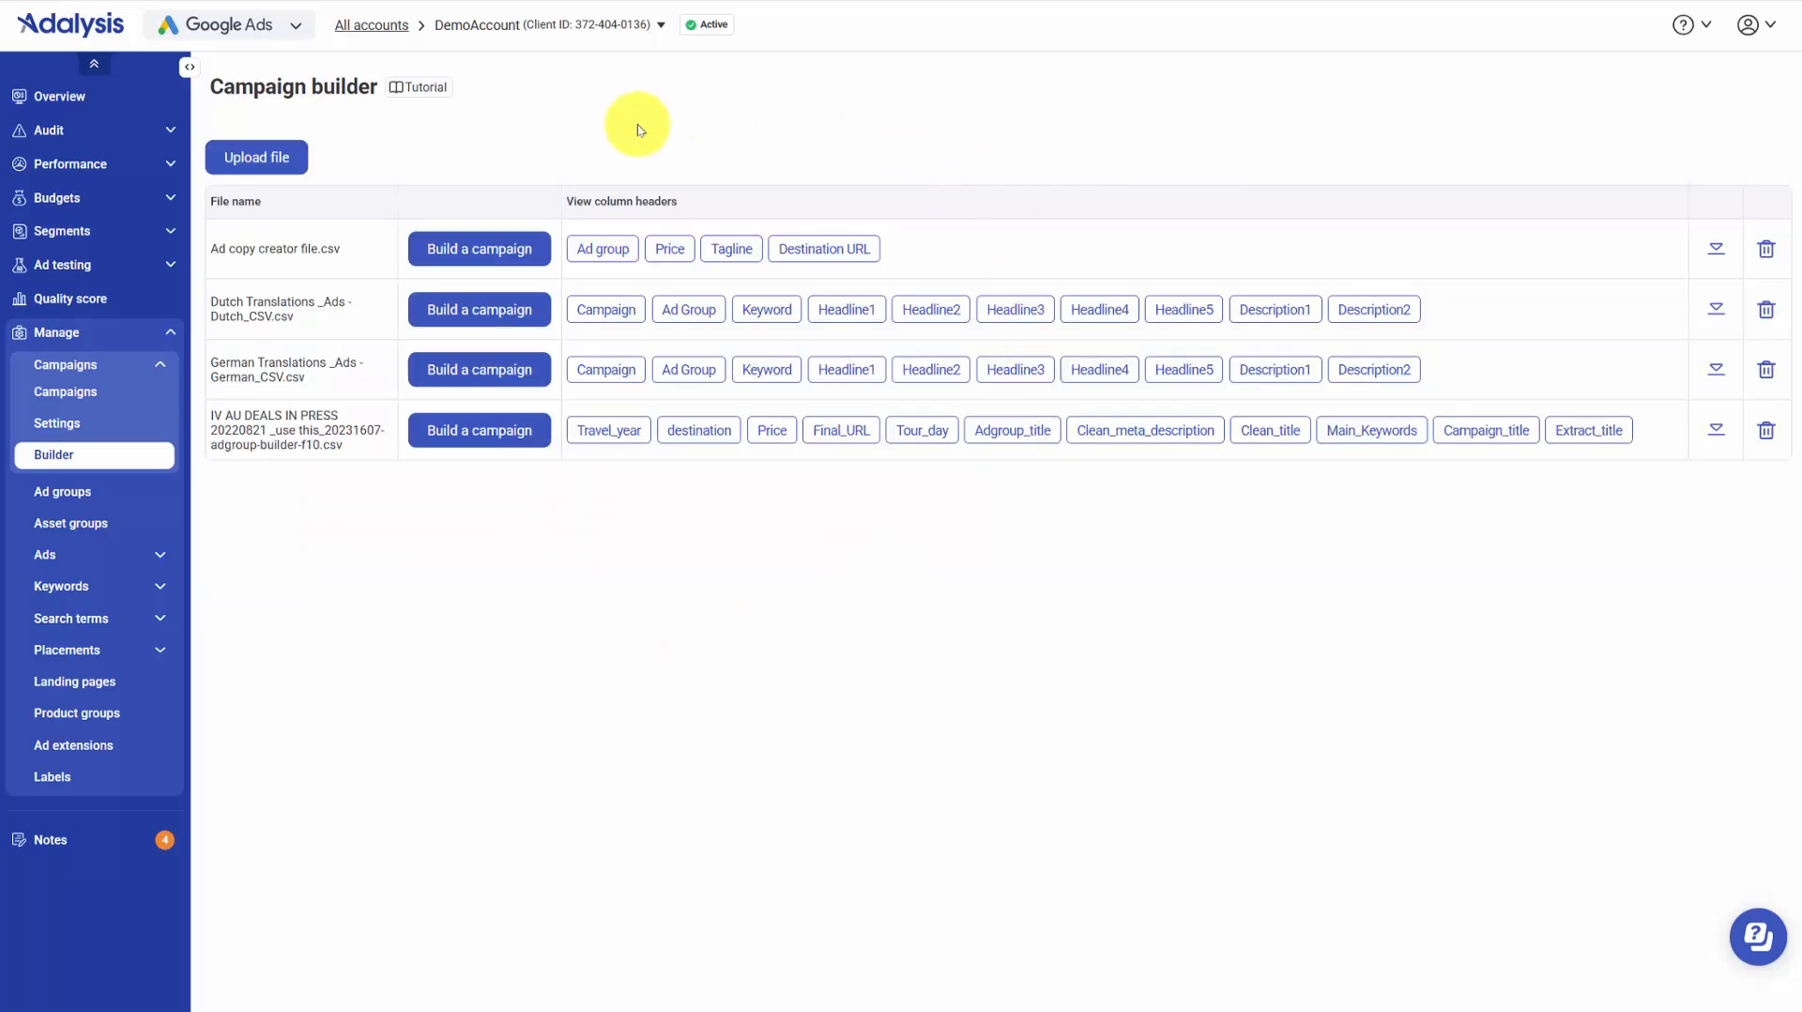